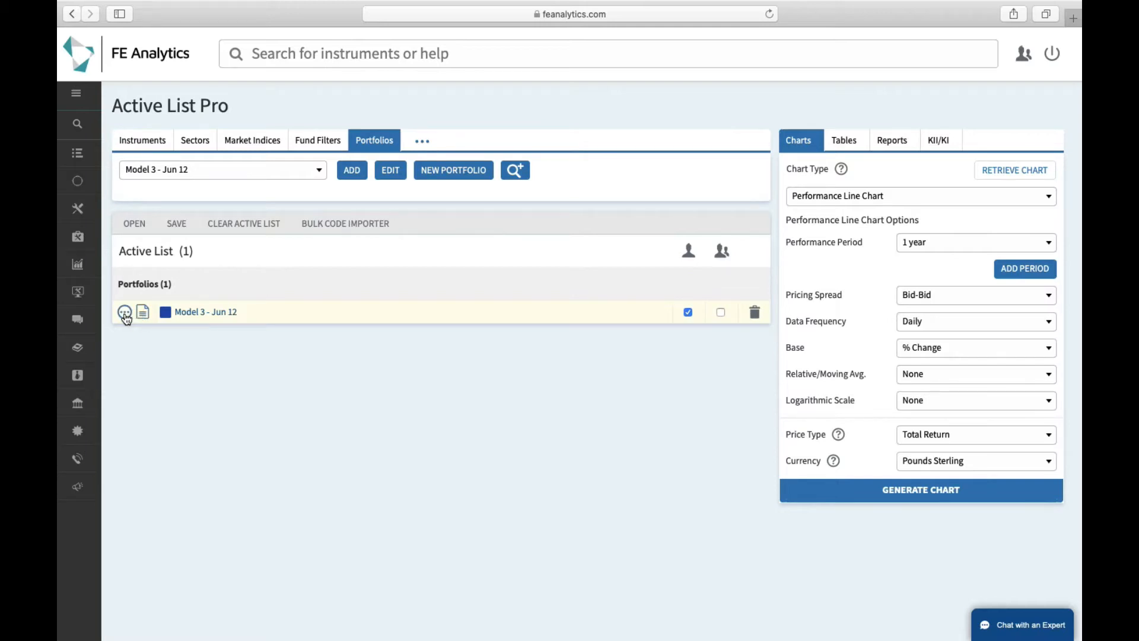
# Open the Short Scan report for the Model 3 - Jun 12 portfolio and review its summary, asset weightings and benchmark chart.
pyautogui.click(125, 313)
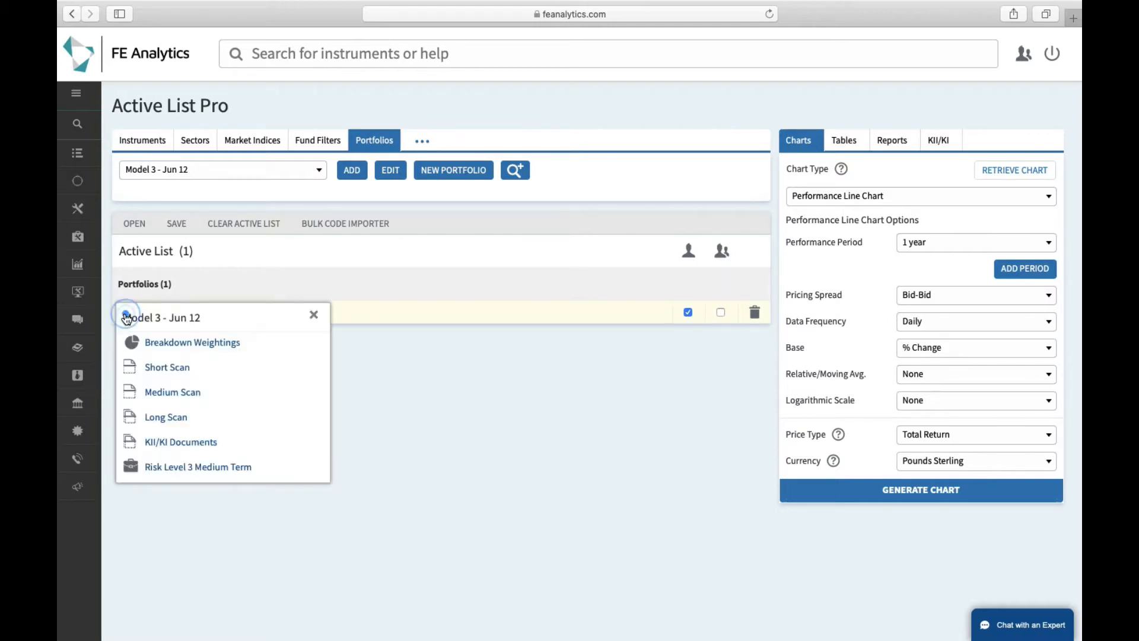
pyautogui.click(176, 367)
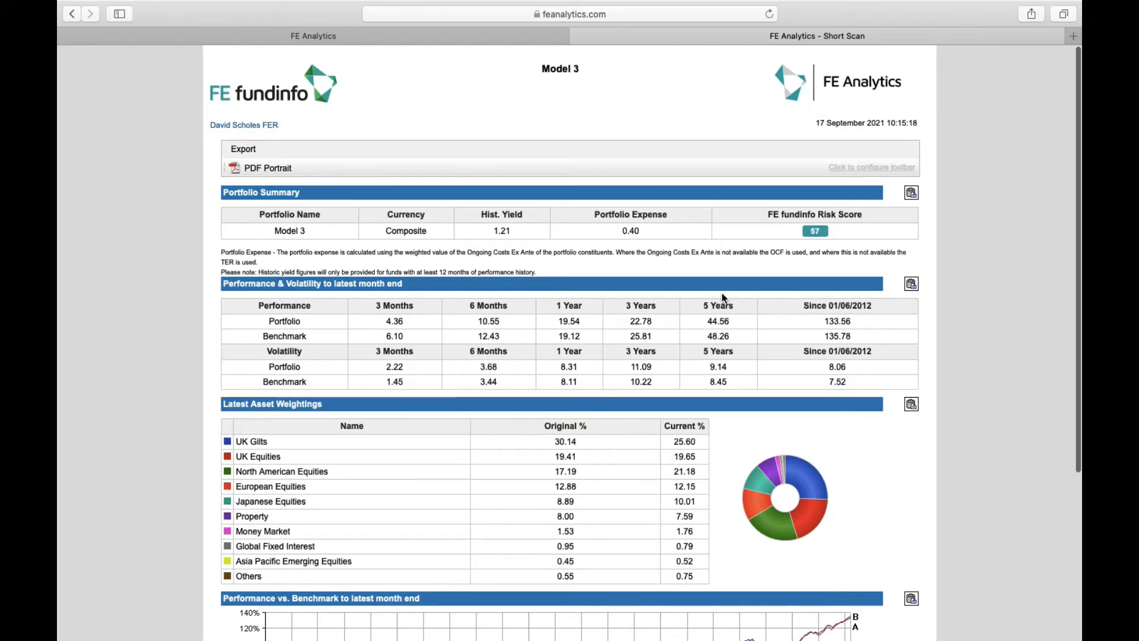
pyautogui.scroll(-3, 723, 298)
pyautogui.scroll(-3, 710, 393)
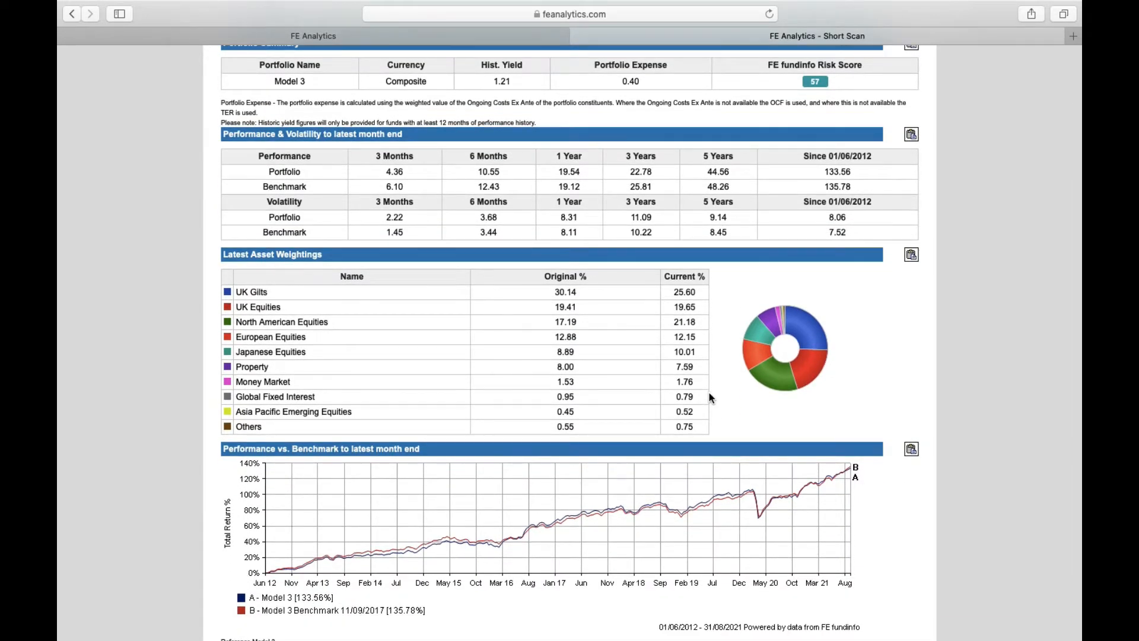
pyautogui.scroll(3, 709, 393)
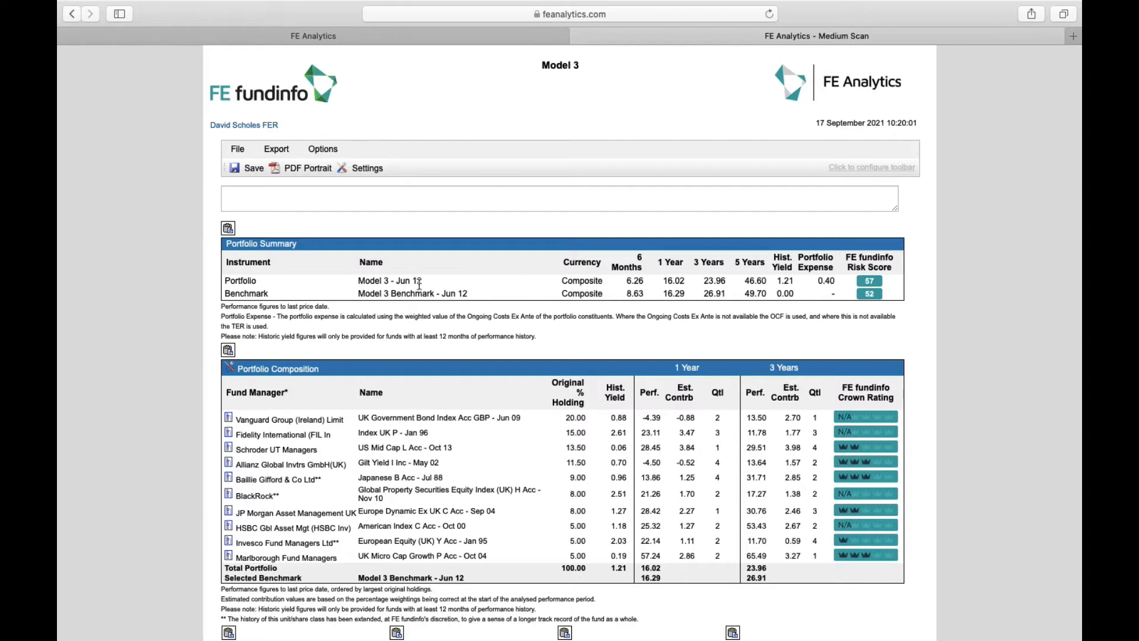
# Review the Medium Scan report's portfolio summary, composition, allocation breakdowns, top 10 holdings and performance charts.
pyautogui.scroll(-3, 660, 319)
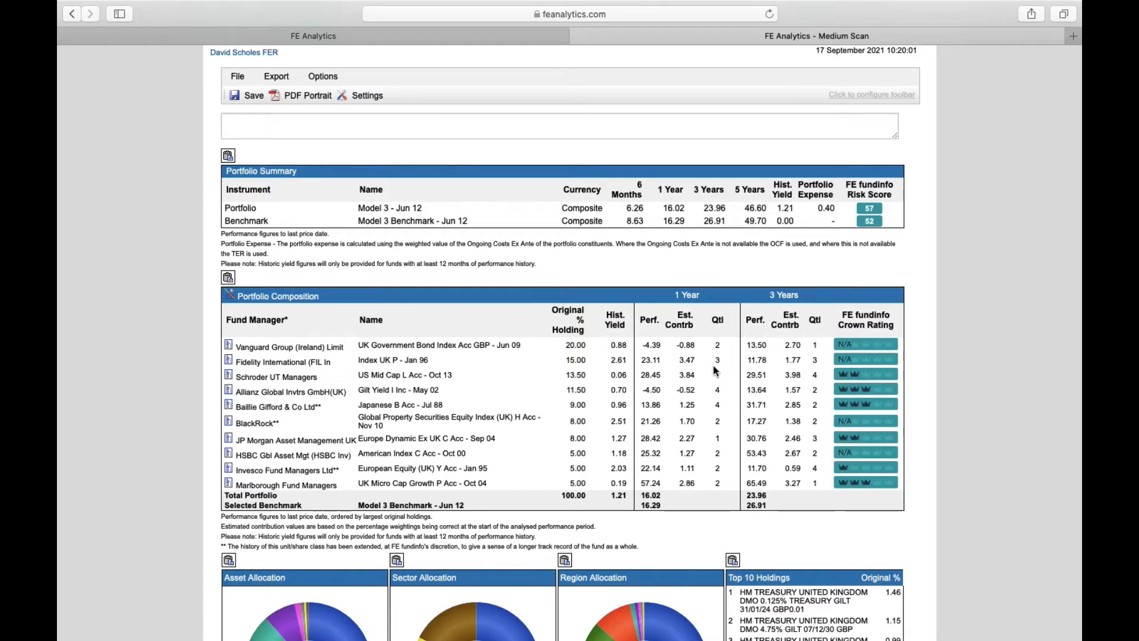
pyautogui.scroll(-10, 714, 362)
pyautogui.scroll(-2, 713, 367)
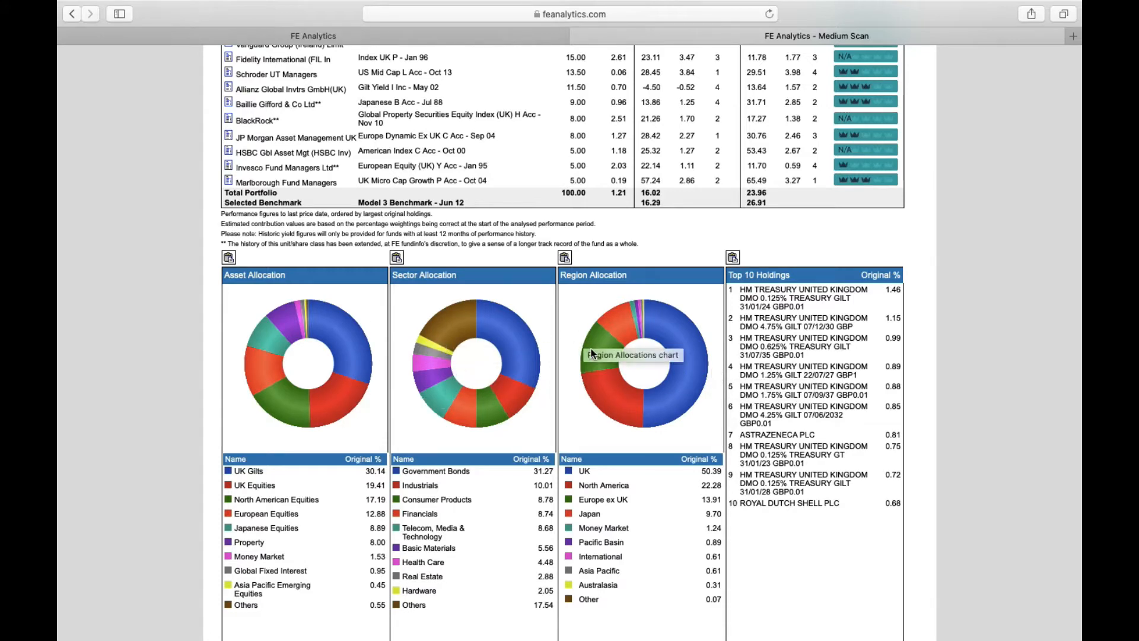
pyautogui.scroll(-10, 613, 361)
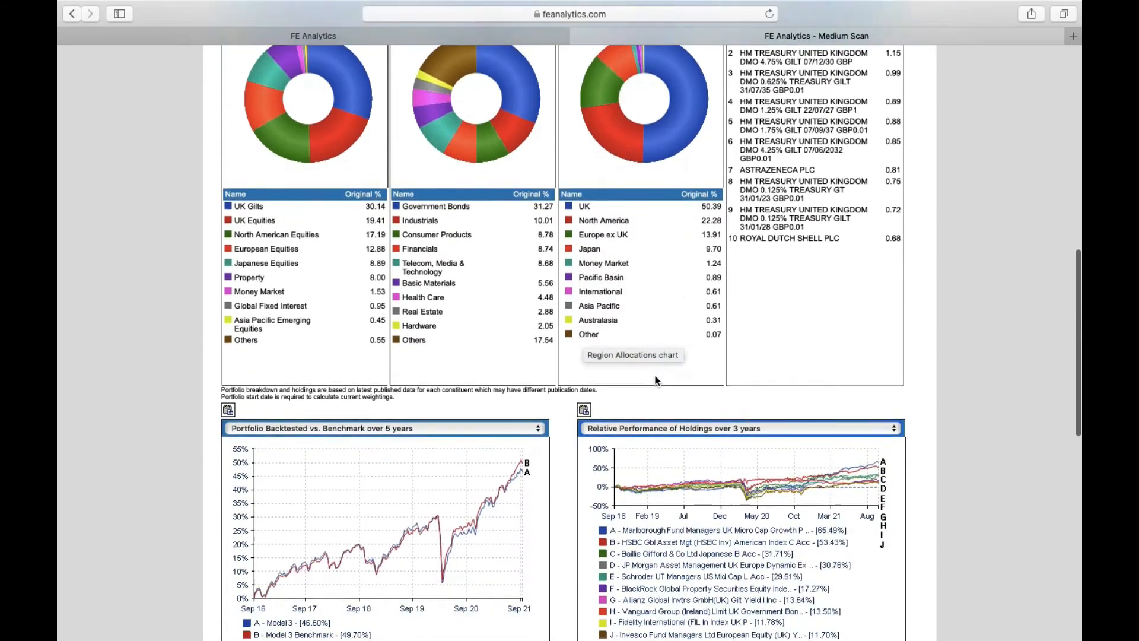
pyautogui.scroll(-2, 657, 381)
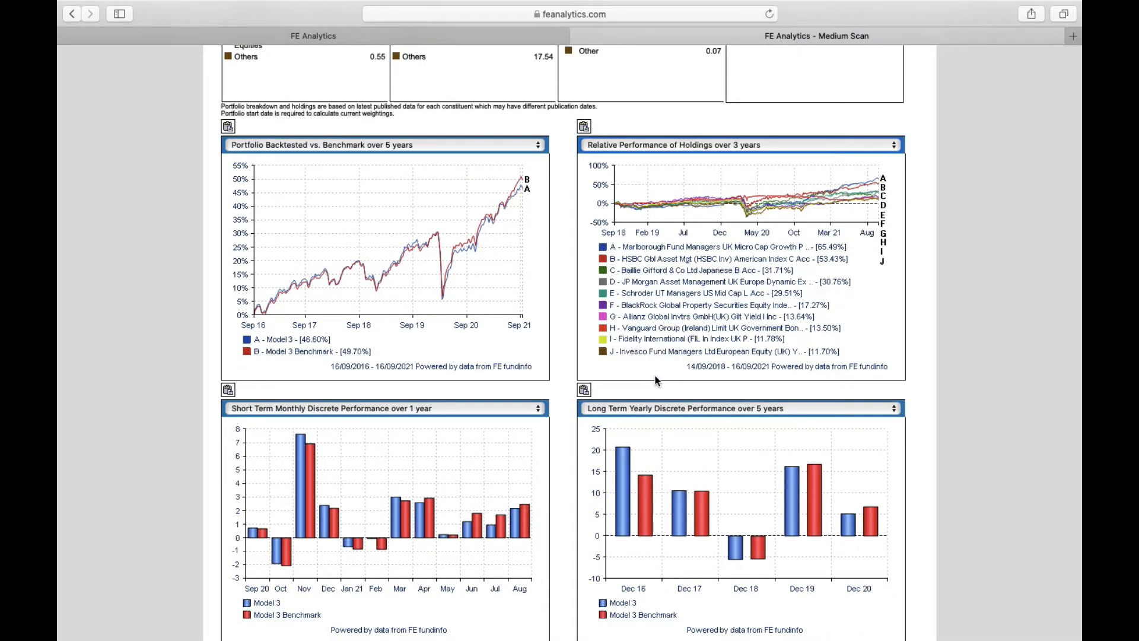
pyautogui.scroll(-3, 657, 380)
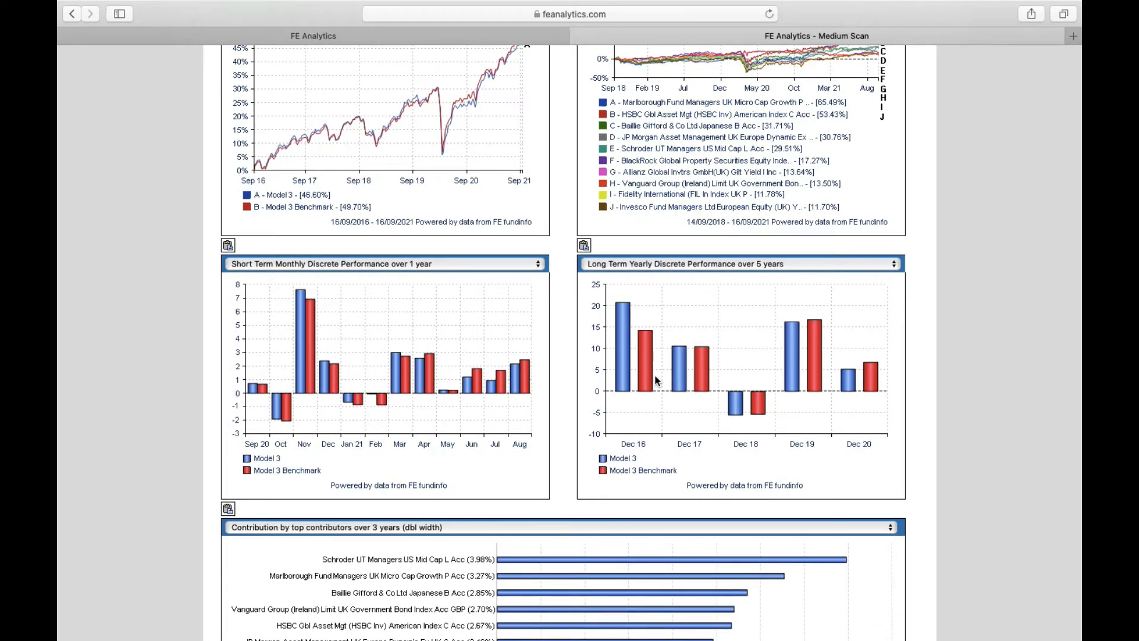
# Switch the Short Term Monthly Discrete Performance chart to Rolling 6 months Volatility vs. Benchmark over 3 years.
pyautogui.scroll(2, 657, 381)
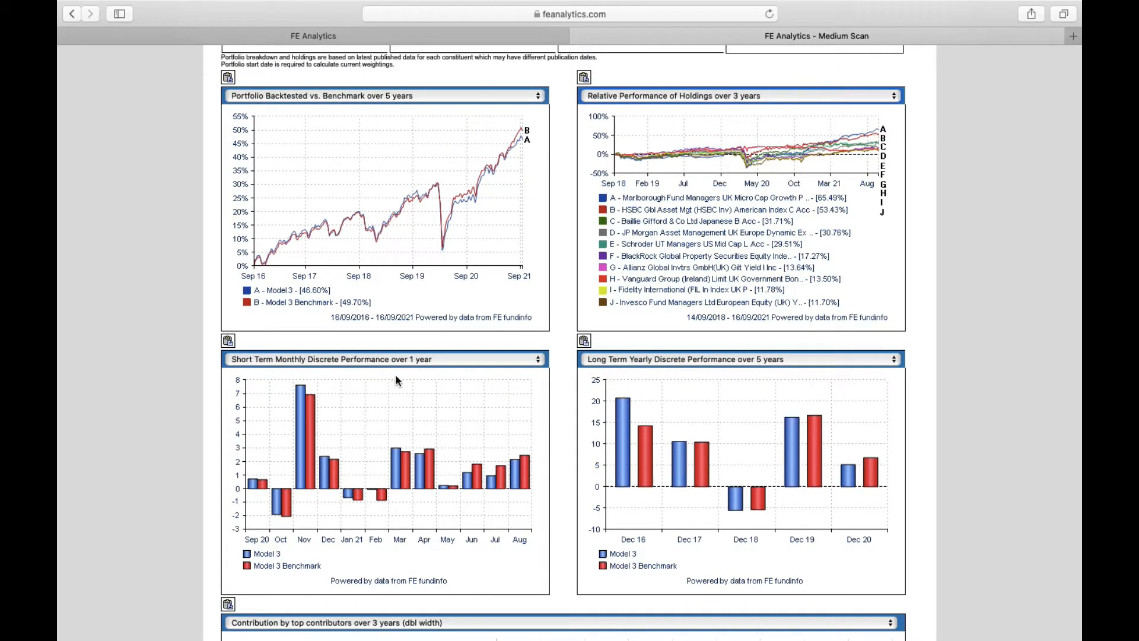
pyautogui.click(380, 360)
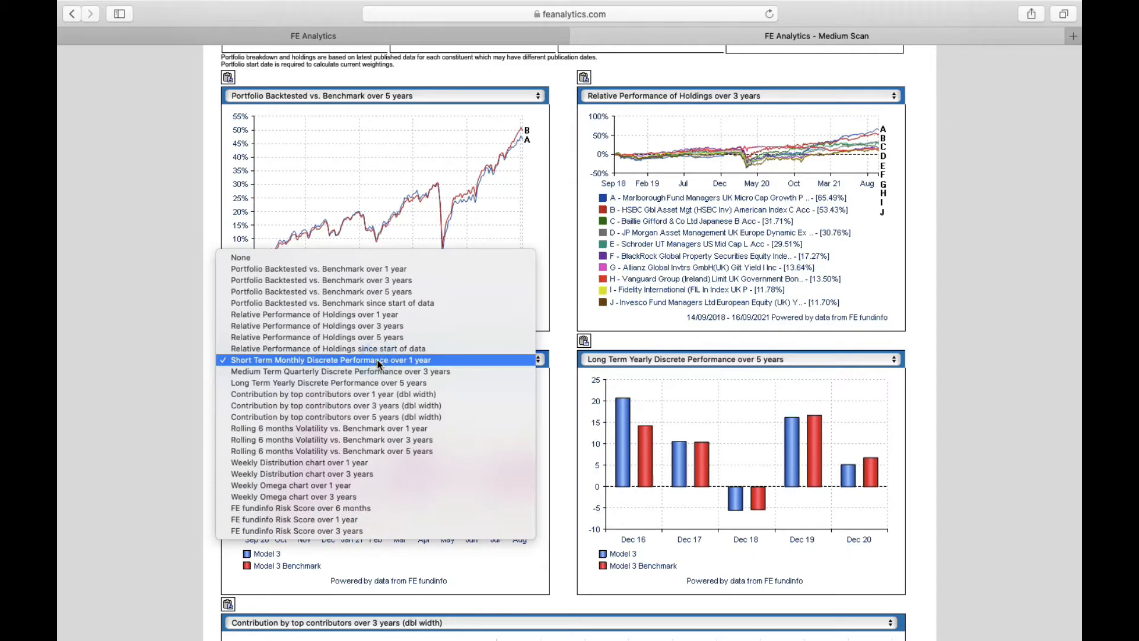
pyautogui.click(378, 440)
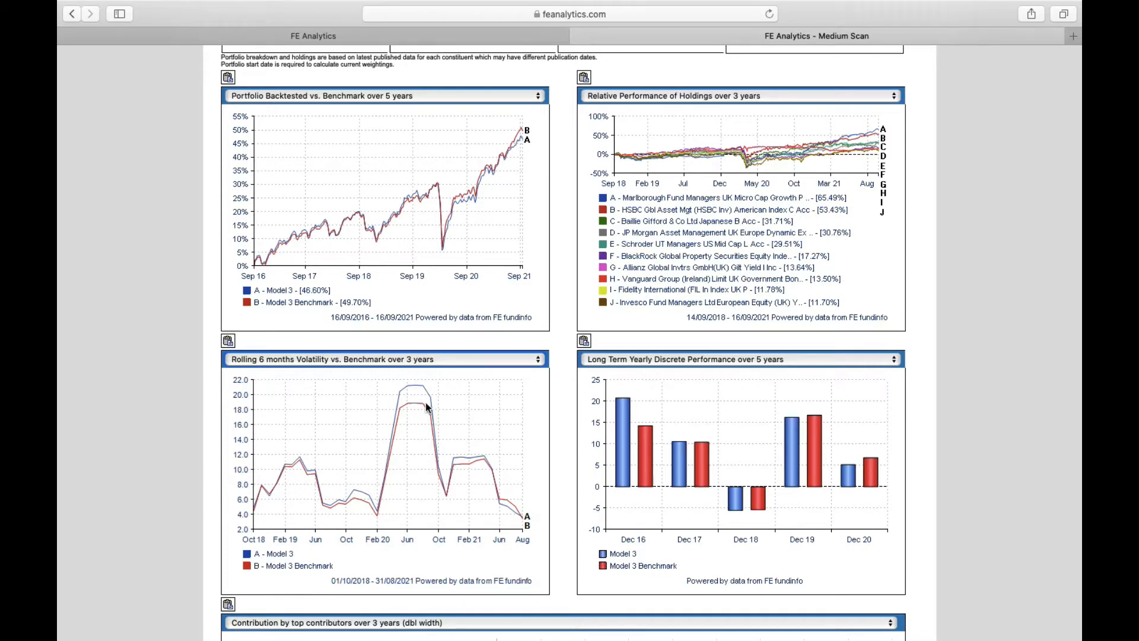
# Set both the rolling volatility chart and the Long Term Yearly Discrete Performance chart to None.
pyautogui.click(432, 362)
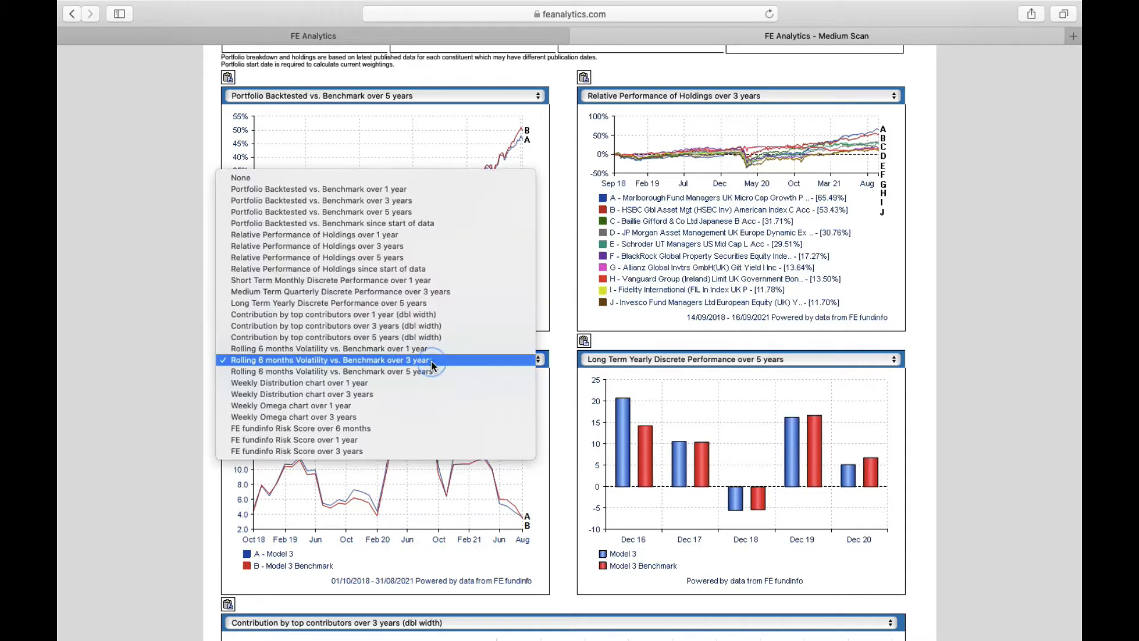
pyautogui.click(313, 177)
pyautogui.click(617, 359)
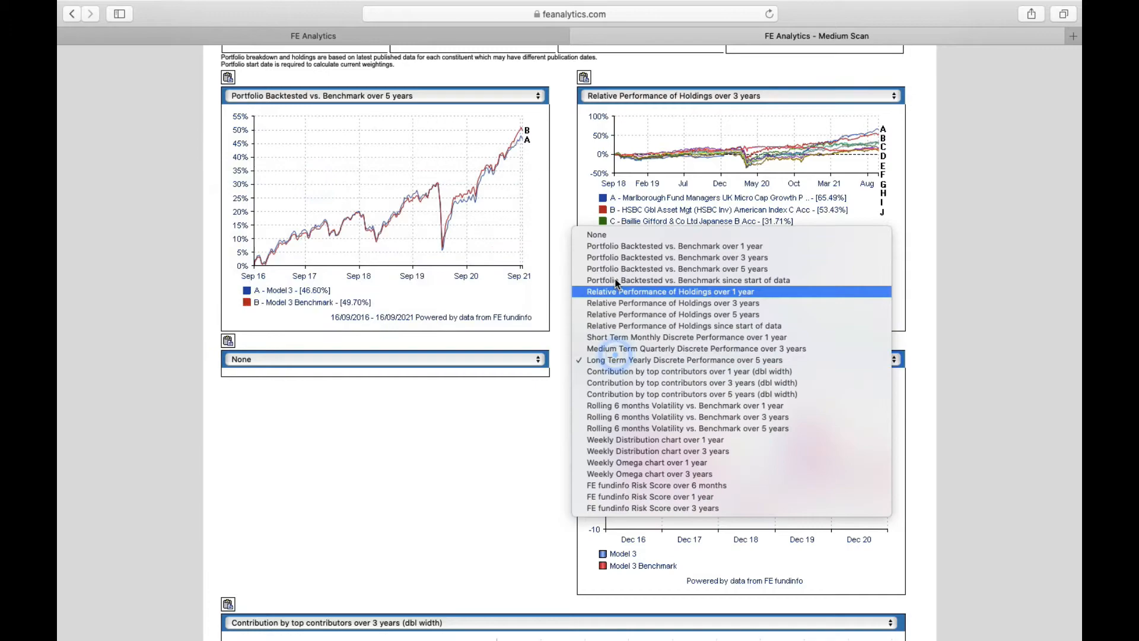
pyautogui.click(613, 234)
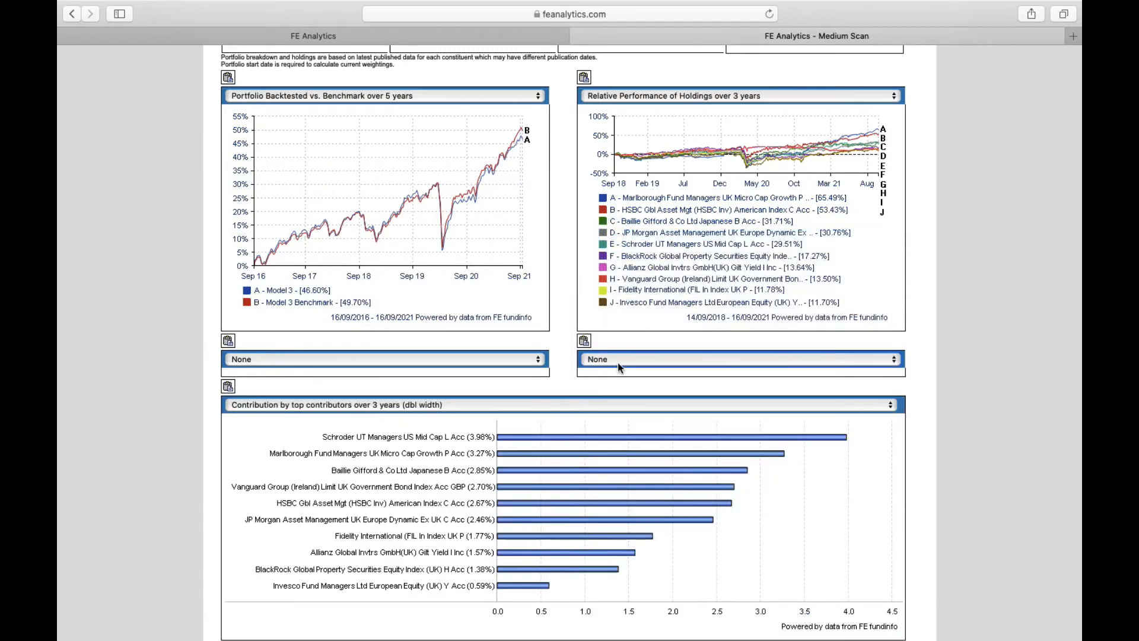
# In the Portfolio Composition options, replace 1 Year performance with 5 Years, set the rating to FE fundinfo Risk Score, and apply.
pyautogui.scroll(10, 618, 362)
pyautogui.scroll(5, 617, 362)
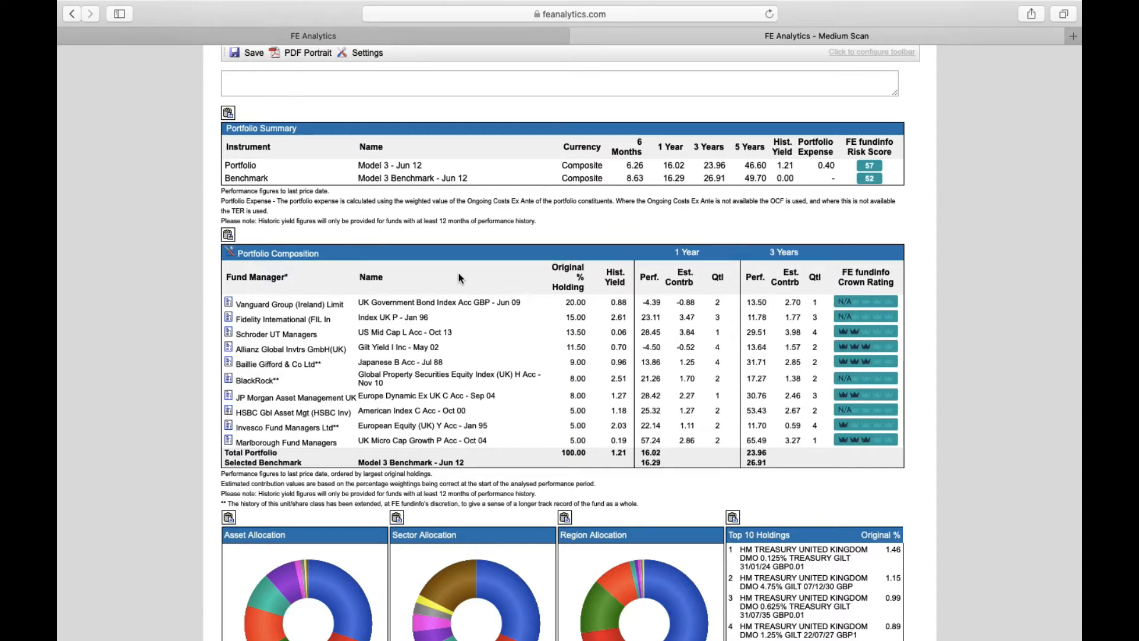
pyautogui.click(230, 256)
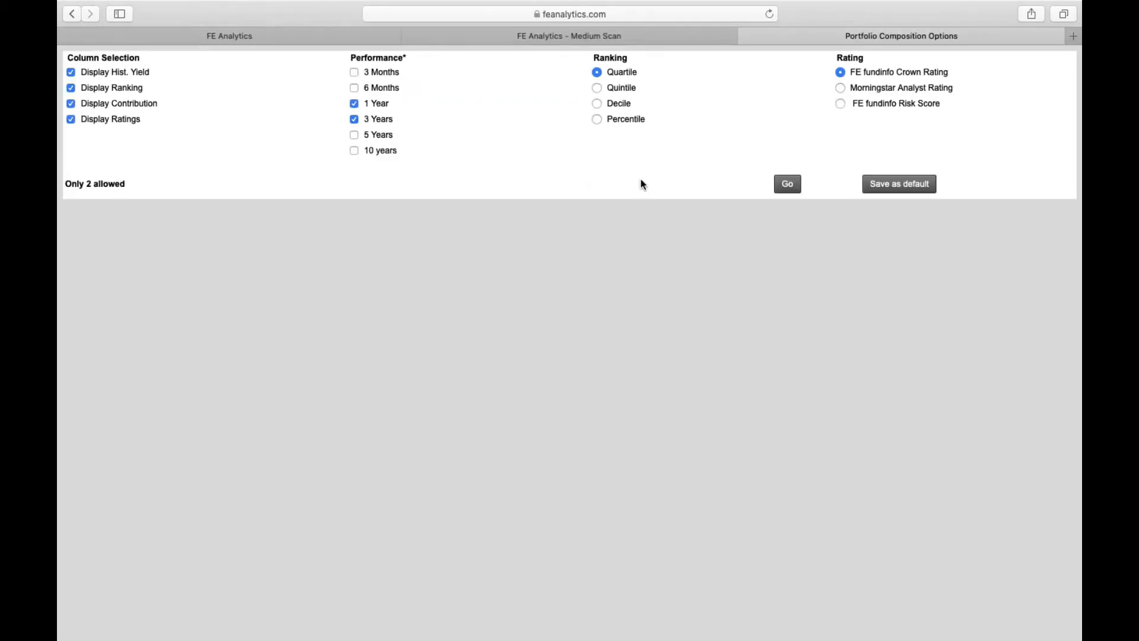
pyautogui.click(355, 104)
pyautogui.click(355, 136)
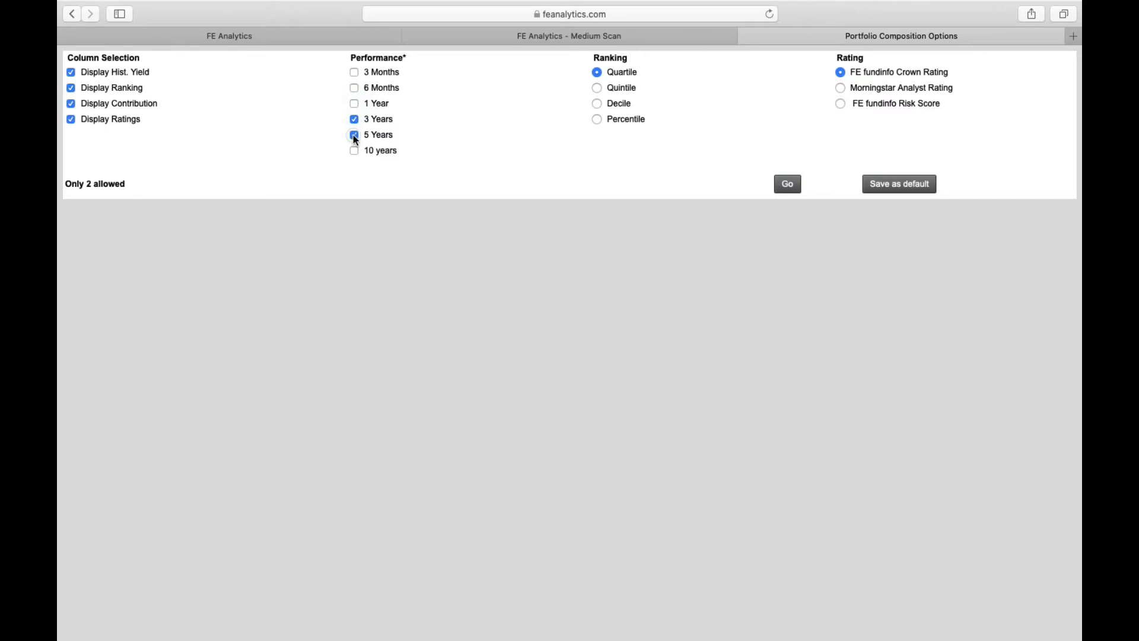
pyautogui.click(842, 105)
pyautogui.click(794, 186)
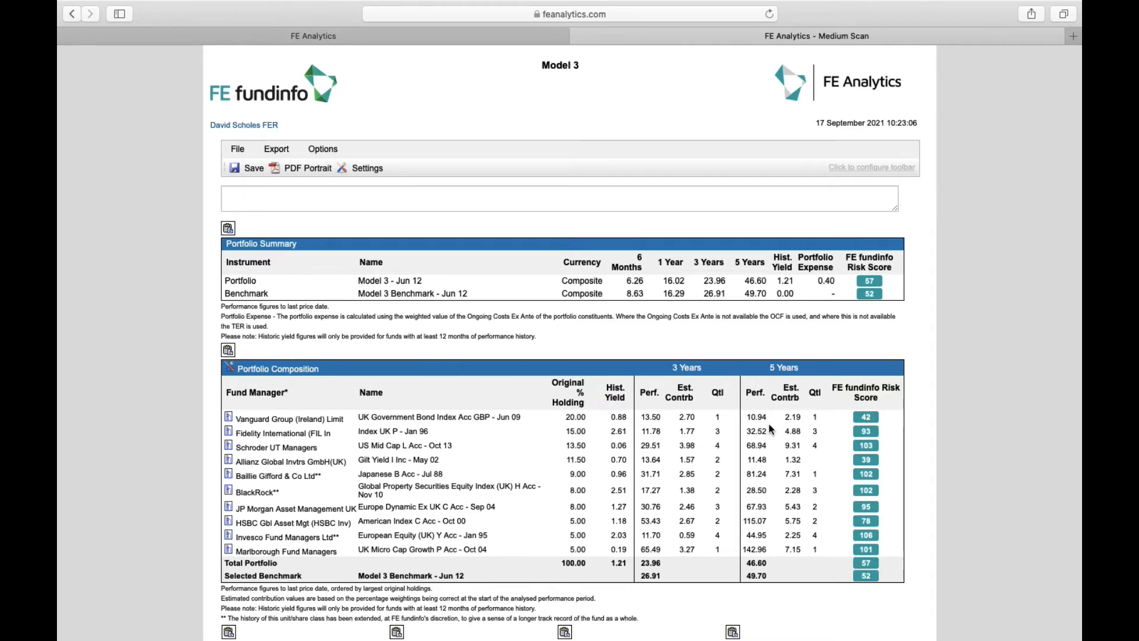
# View the Medium Scan's display settings without changing them, and enter the sample text "bhfvvhbvkhbkdfhvkbdvkj" in the report's freeform text box.
pyautogui.click(360, 169)
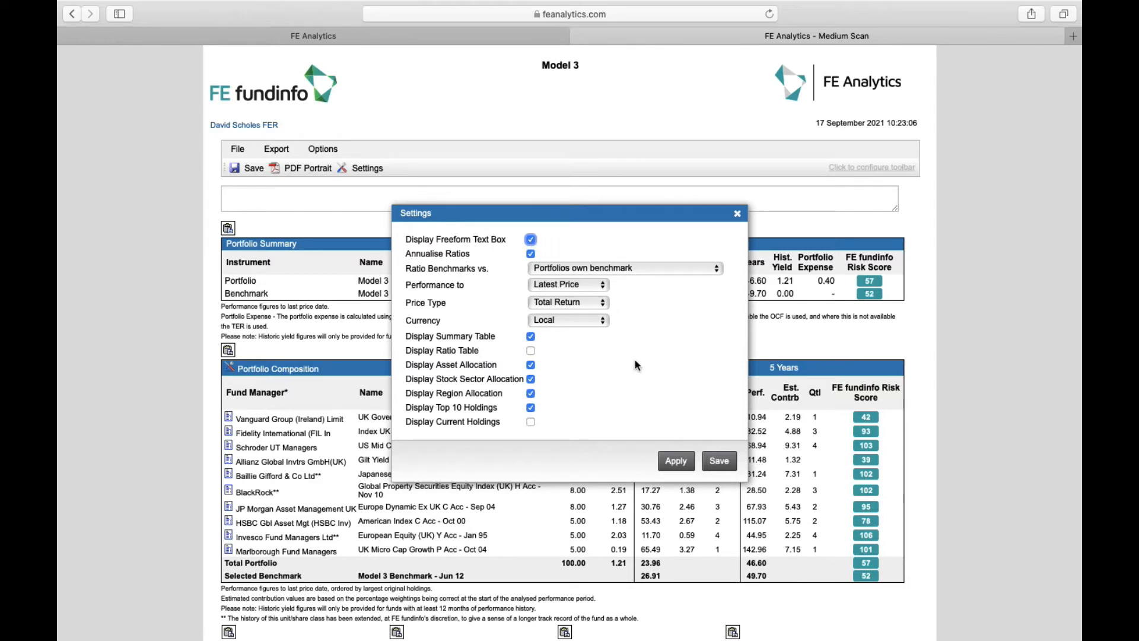
pyautogui.click(738, 213)
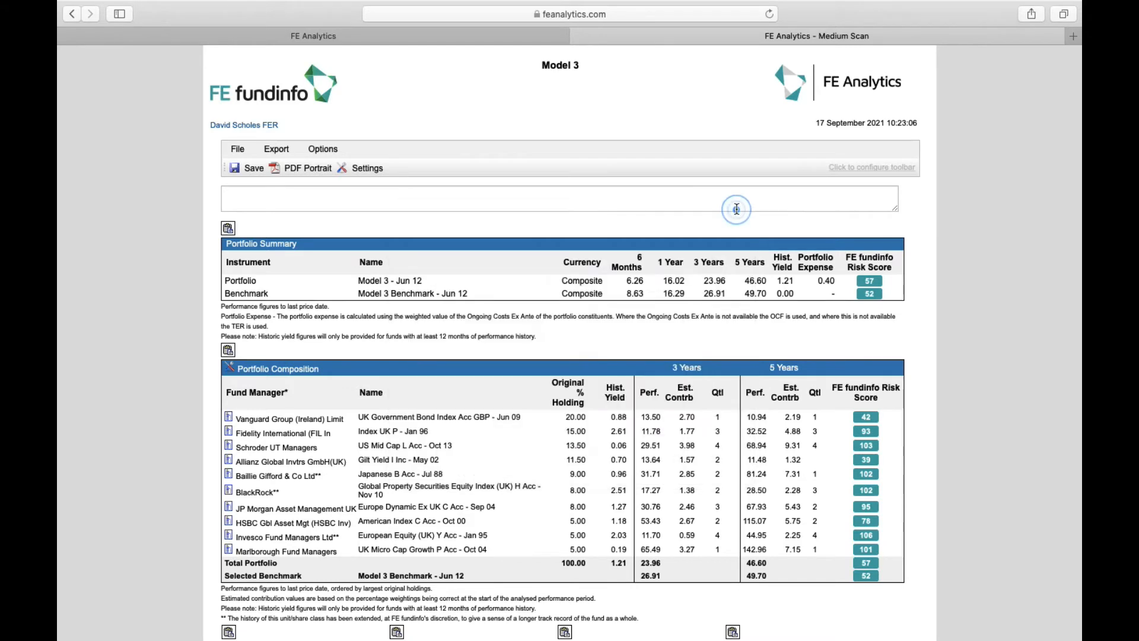
pyautogui.click(456, 202)
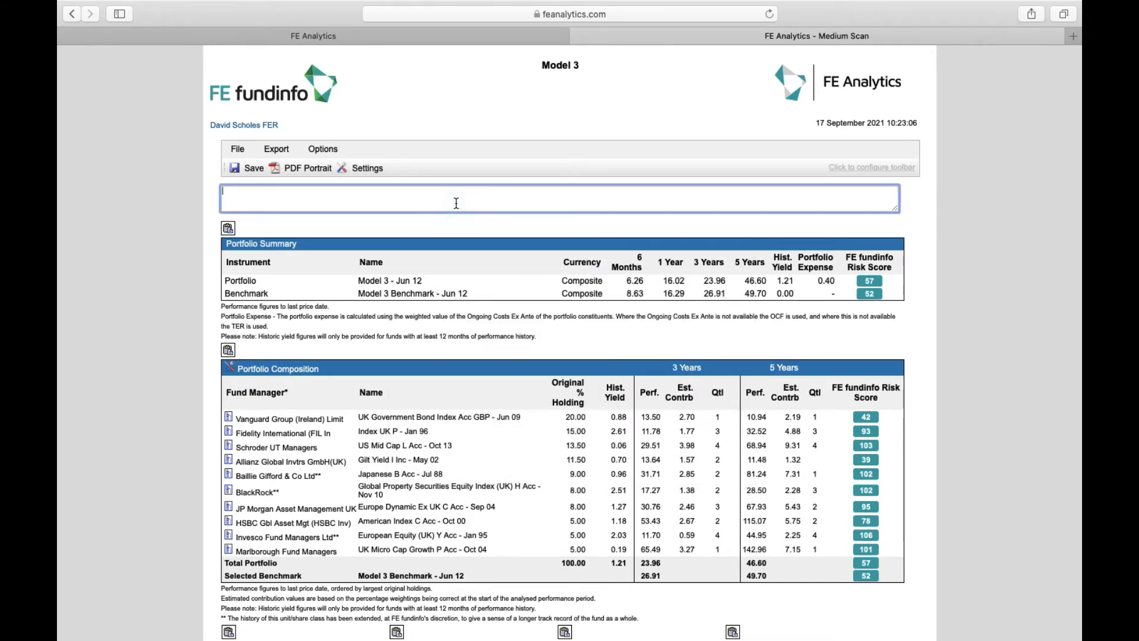
pyautogui.write('bhfvvhbvkhbkdfhvkbdvkj')
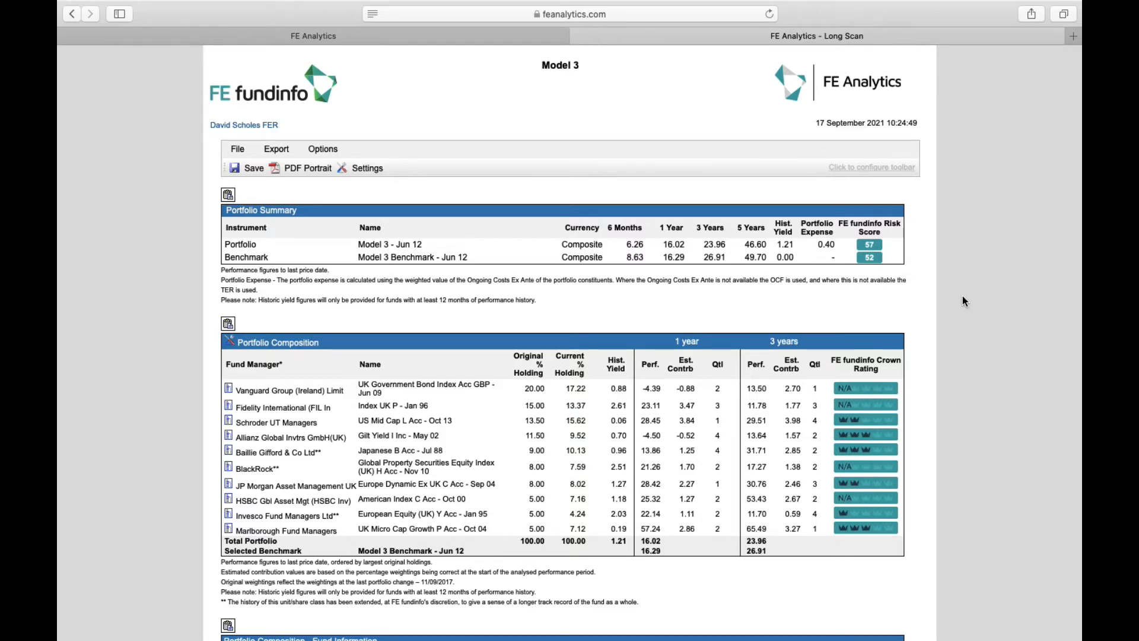
# Examine the Long Scan report's composition, fund information, ratios, cumulative and discrete performance, and scatter charts.
pyautogui.scroll(-10, 963, 297)
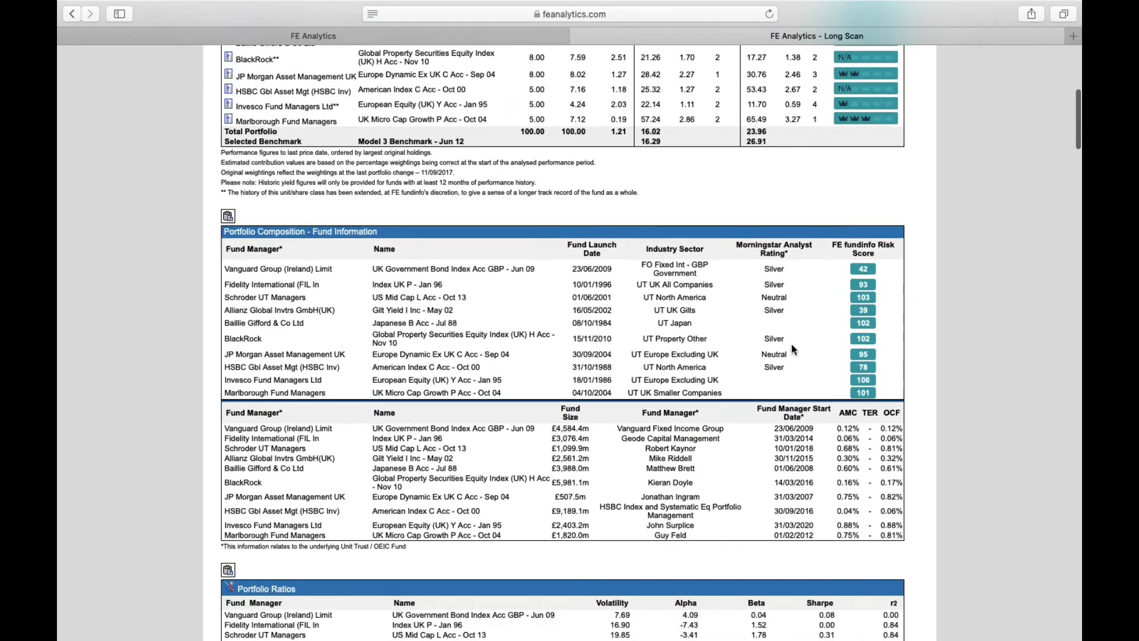
pyautogui.scroll(-5, 793, 344)
pyautogui.scroll(-15, 796, 344)
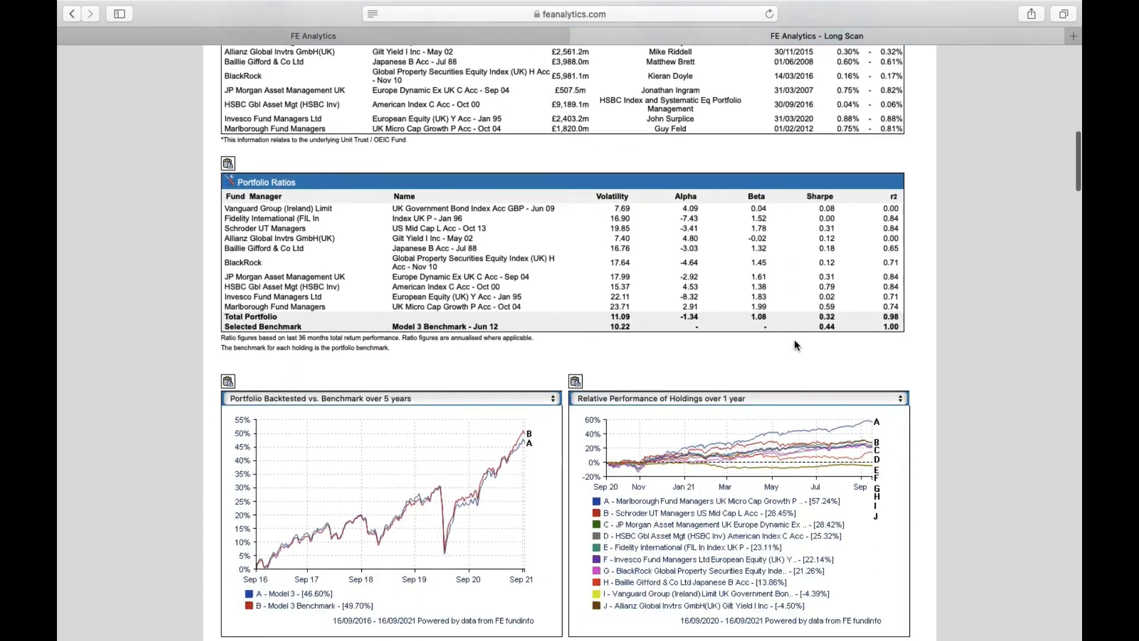
pyautogui.scroll(-14, 796, 344)
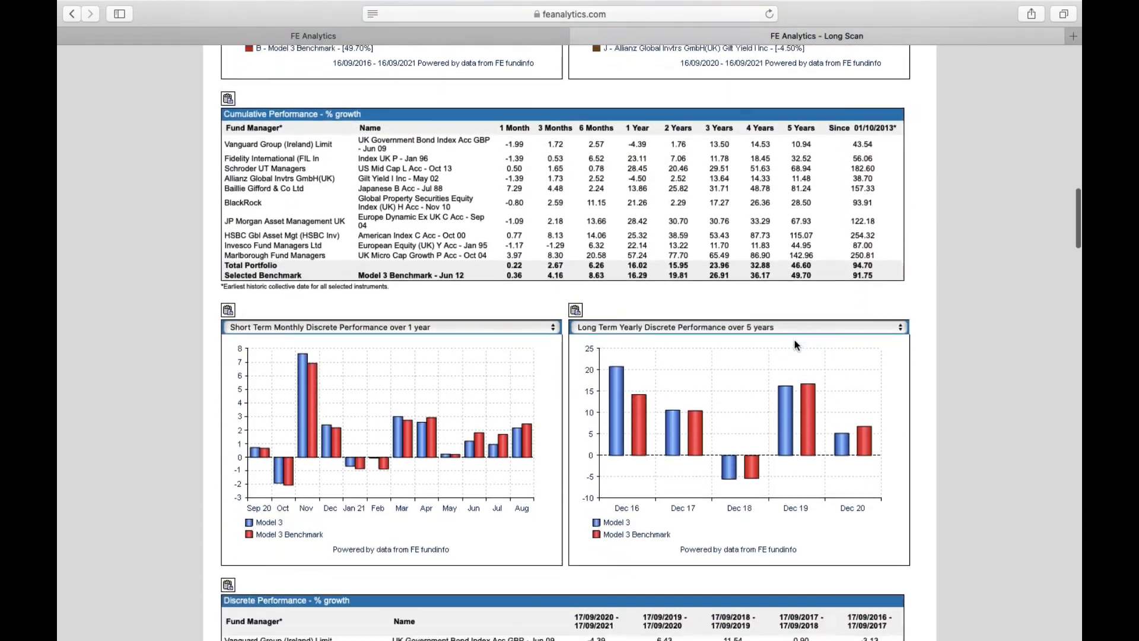
pyautogui.scroll(-12, 797, 344)
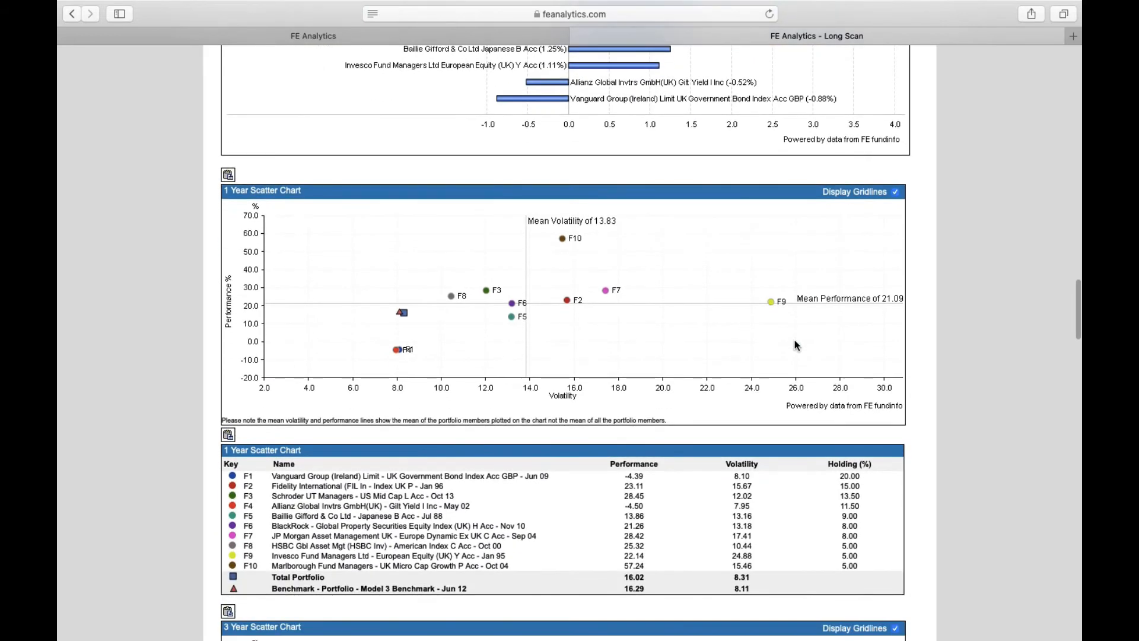
pyautogui.scroll(-14, 797, 345)
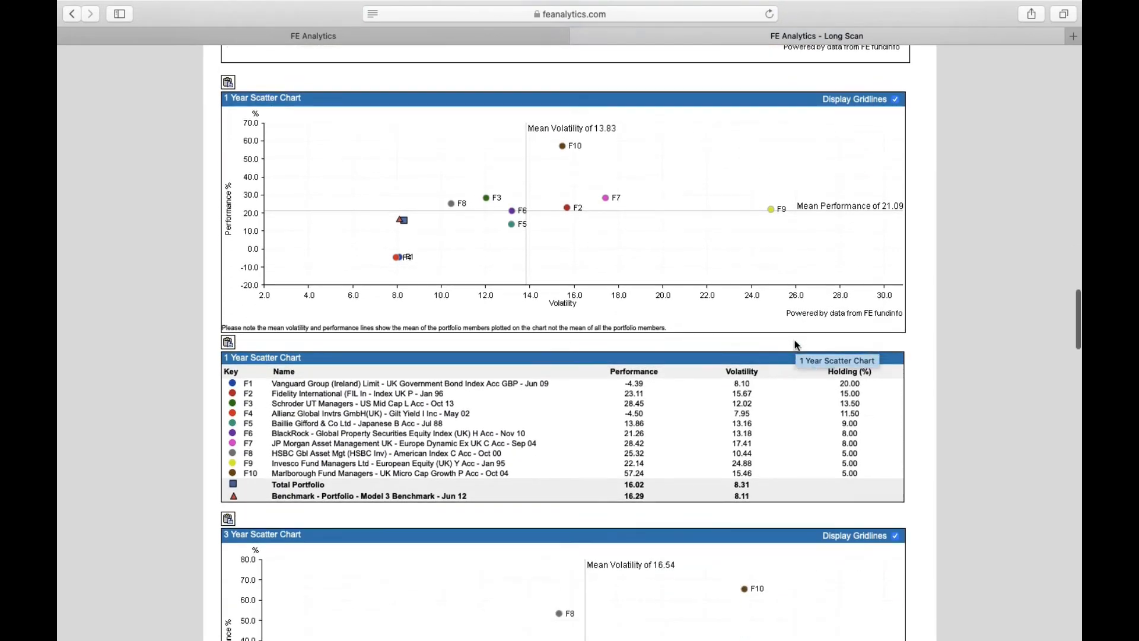
# Examine the Long Scan's splits by asset class, region and stock sector, its historical weightings charts and the stock overlap table.
pyautogui.scroll(-9, 796, 341)
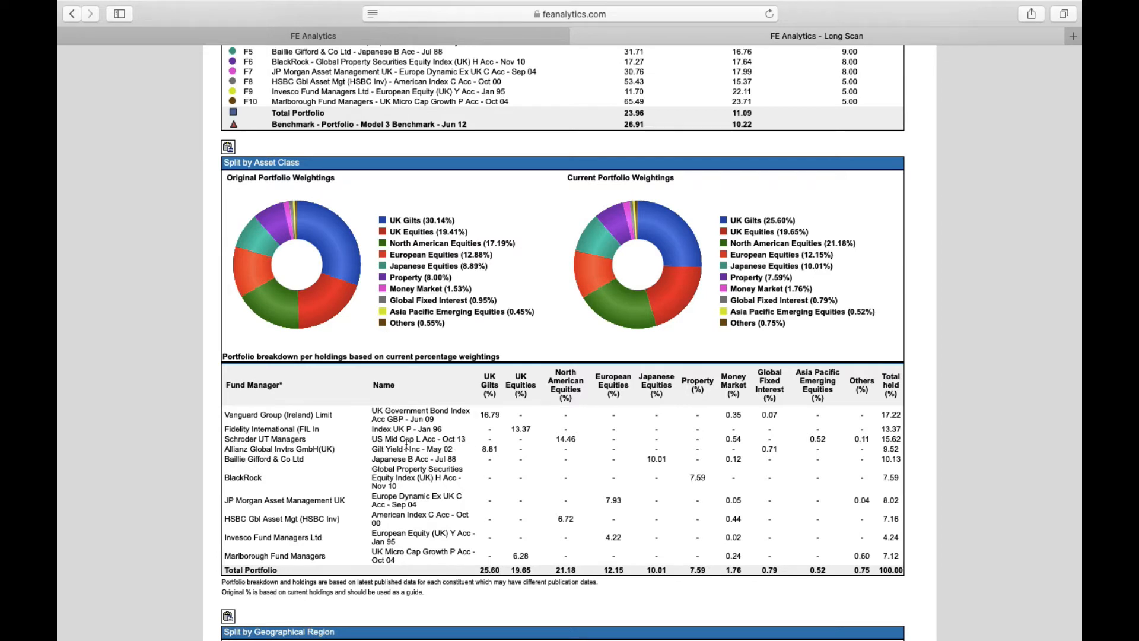
pyautogui.scroll(-7, 575, 466)
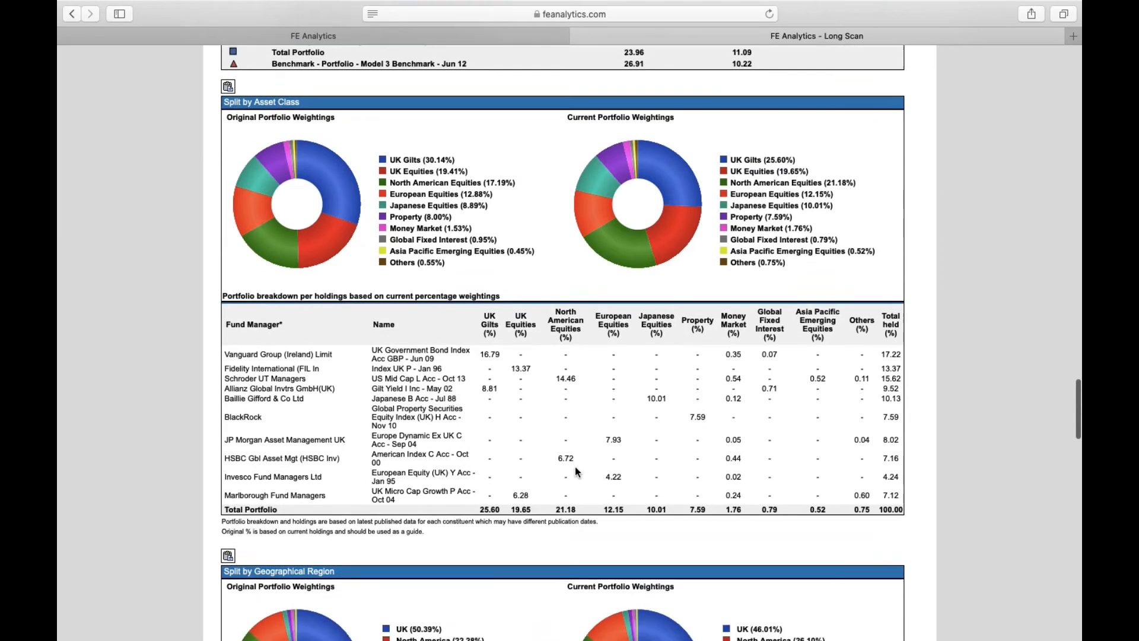
pyautogui.scroll(-15, 575, 472)
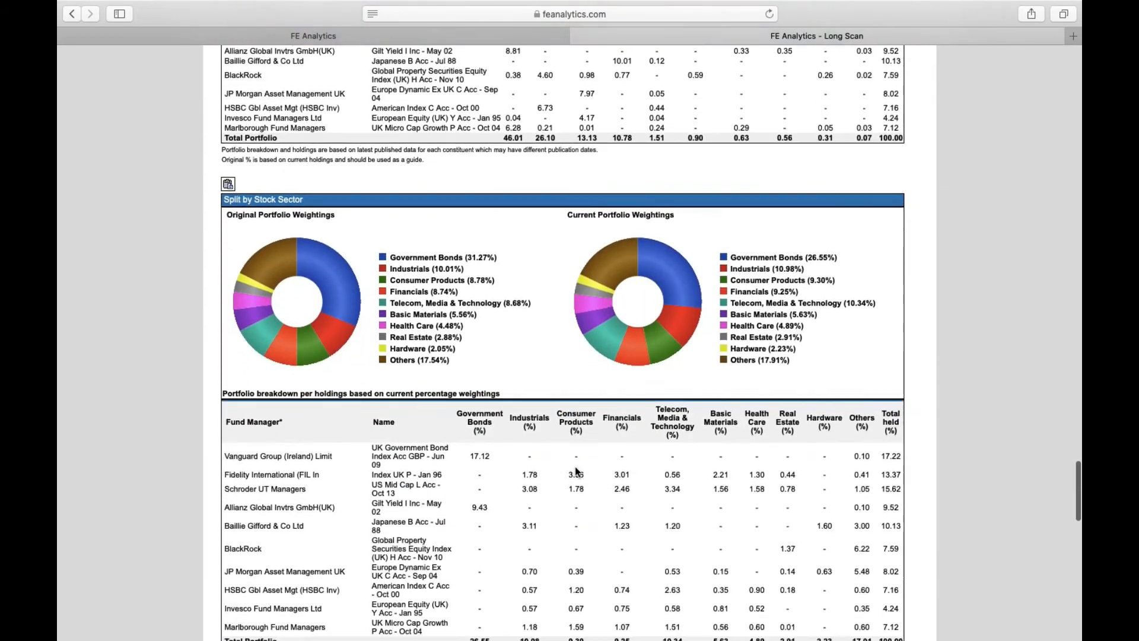
pyautogui.scroll(-4, 575, 471)
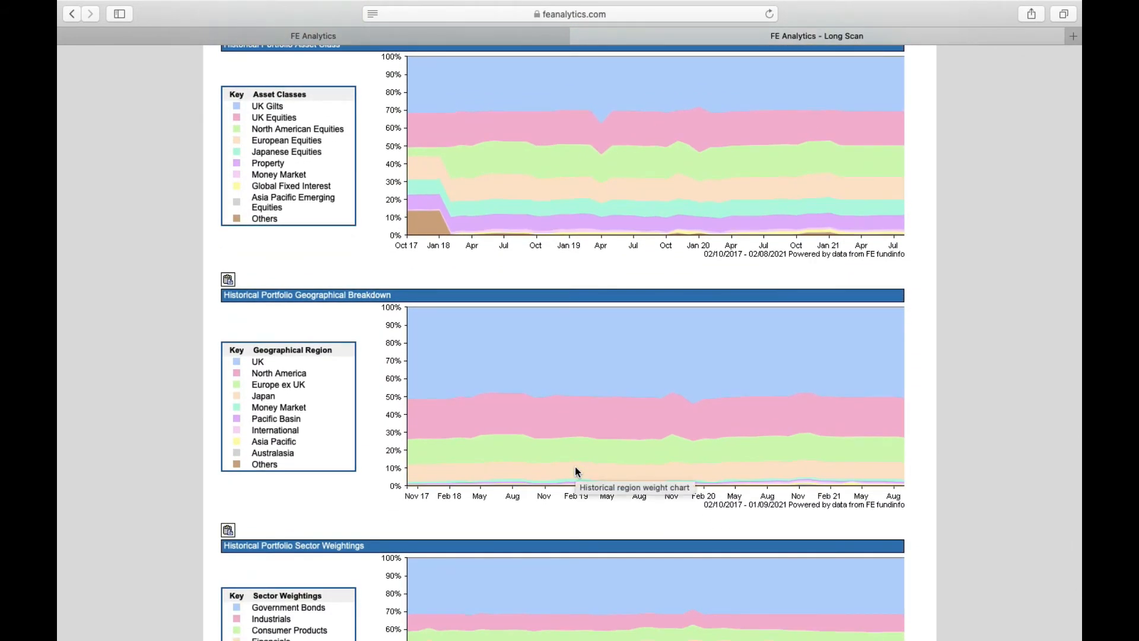
pyautogui.scroll(-5, 575, 472)
pyautogui.scroll(-4, 575, 468)
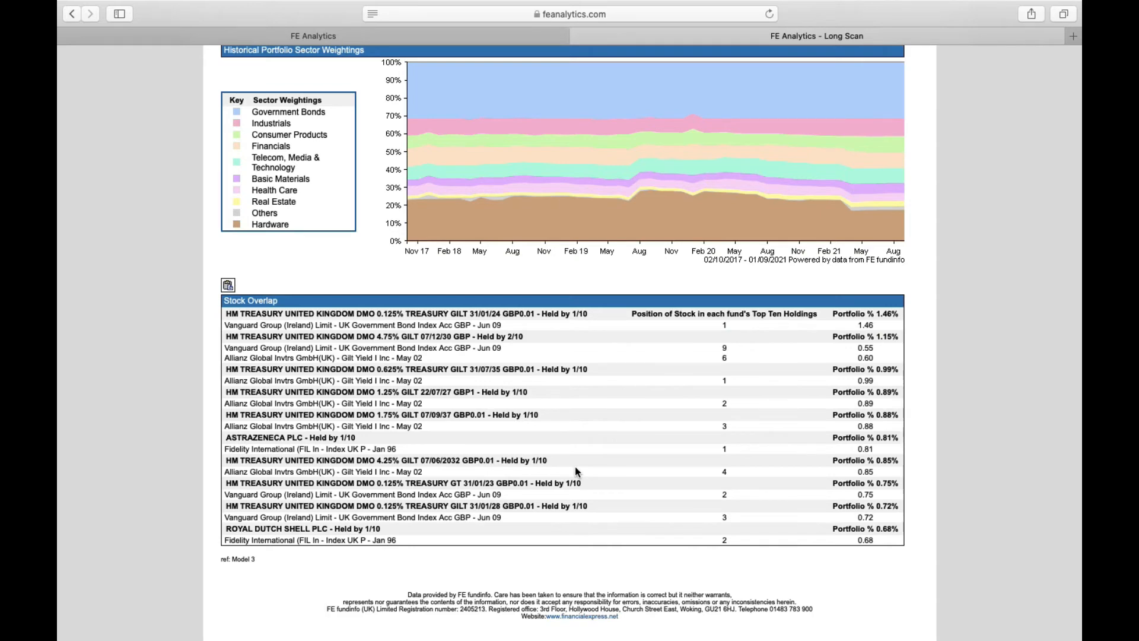
pyautogui.scroll(10, 575, 466)
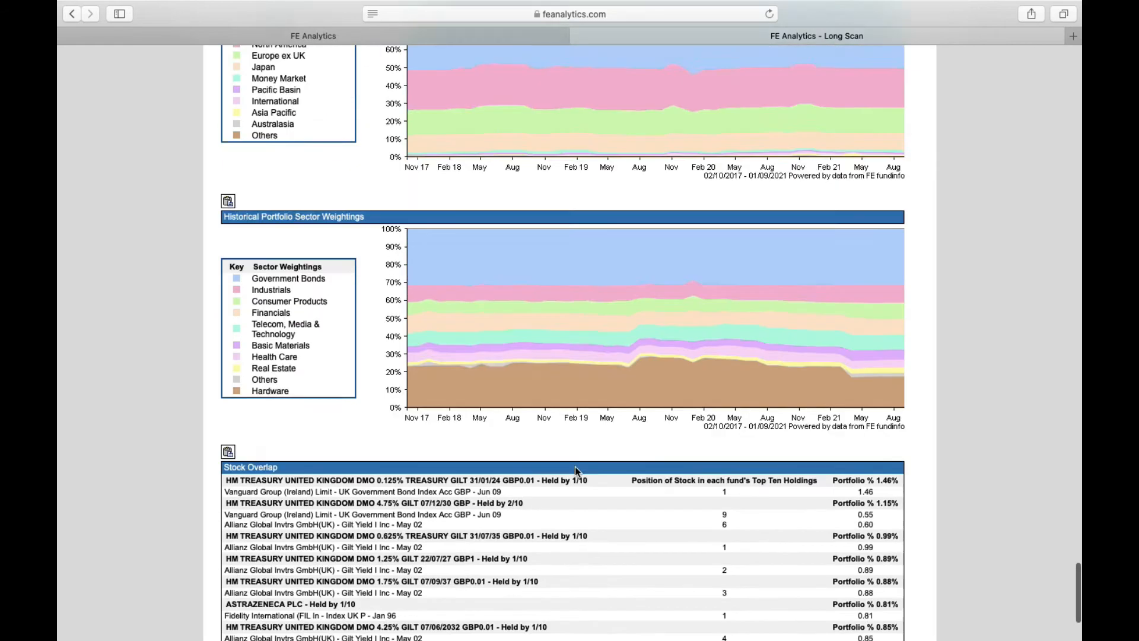
pyautogui.scroll(20, 575, 466)
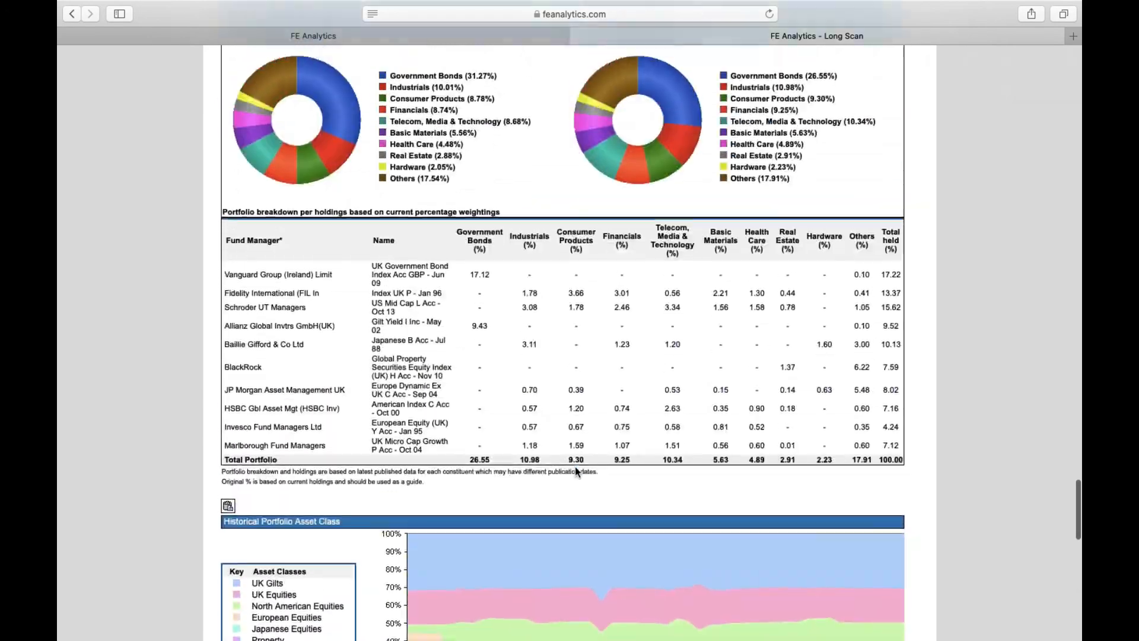
# Open the Model 3 - Jun 12 portfolio in Portfolio Builder and view the report types available for it.
pyautogui.scroll(20, 575, 467)
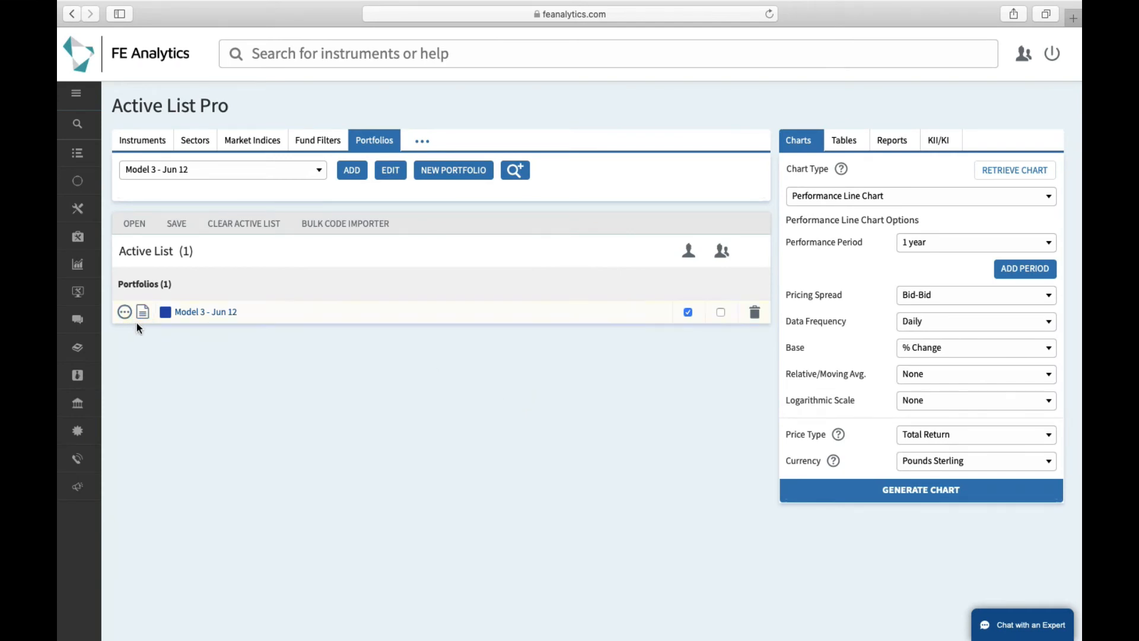
pyautogui.click(206, 312)
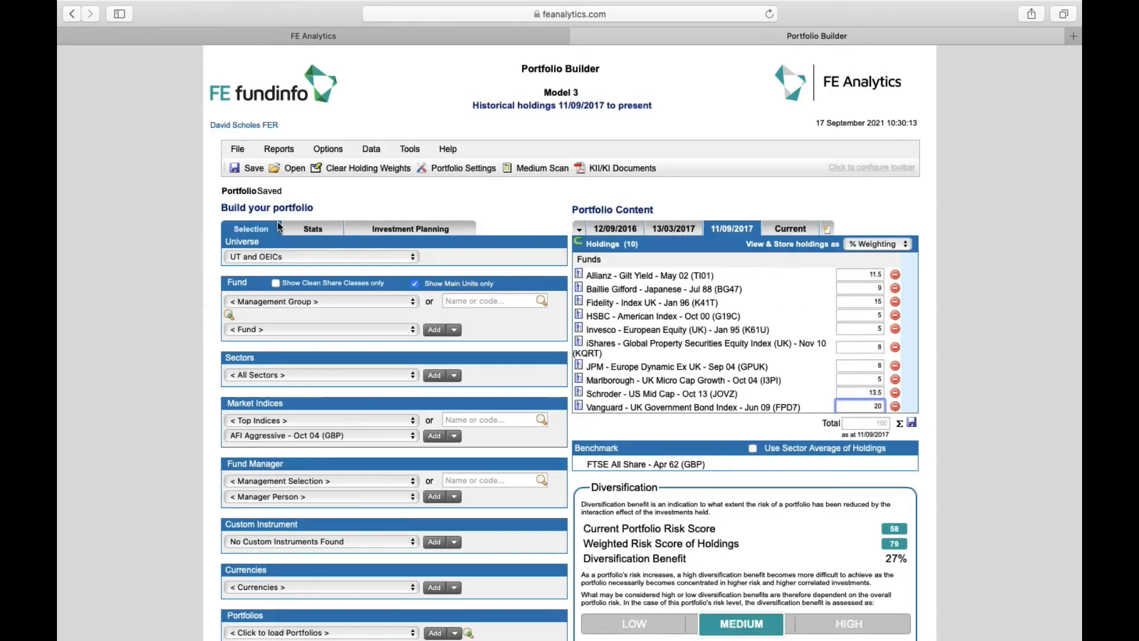
pyautogui.click(282, 152)
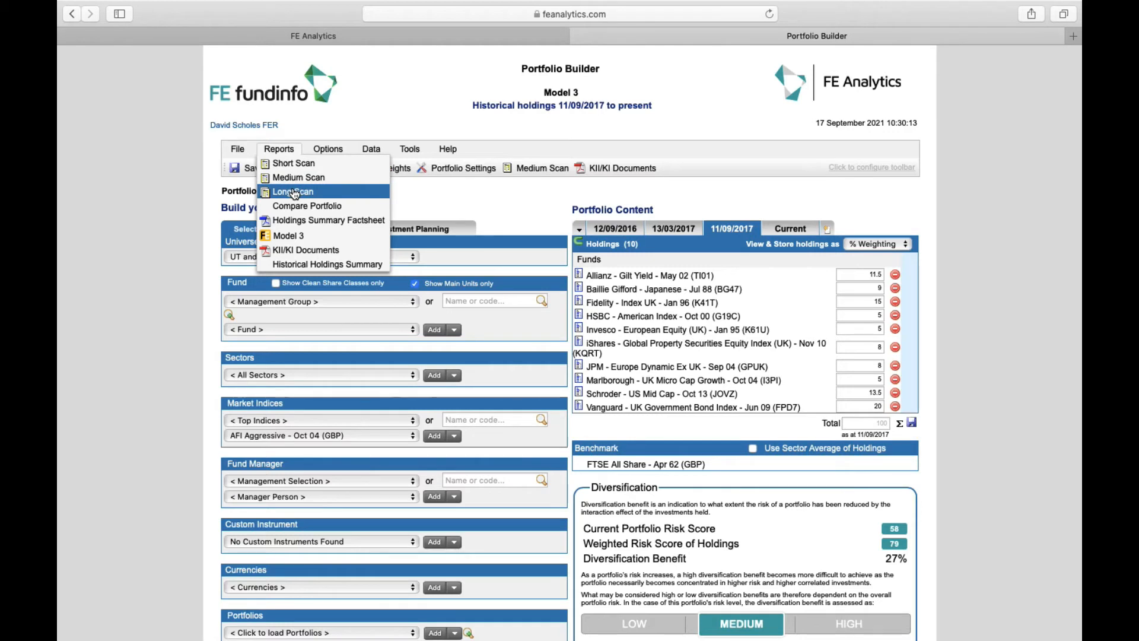
pyautogui.click(433, 202)
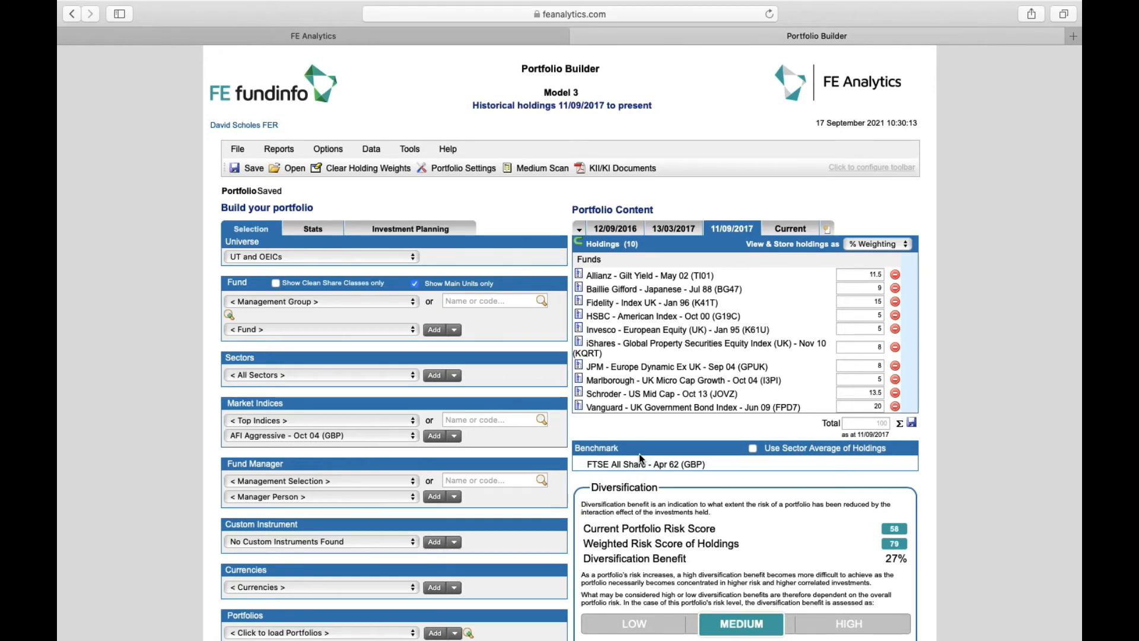
# Set the portfolio's benchmark to the UT Mixed Investment 40-85% Shares - Dec 89 sector and select the sector average of holdings option.
pyautogui.scroll(-2, 500, 384)
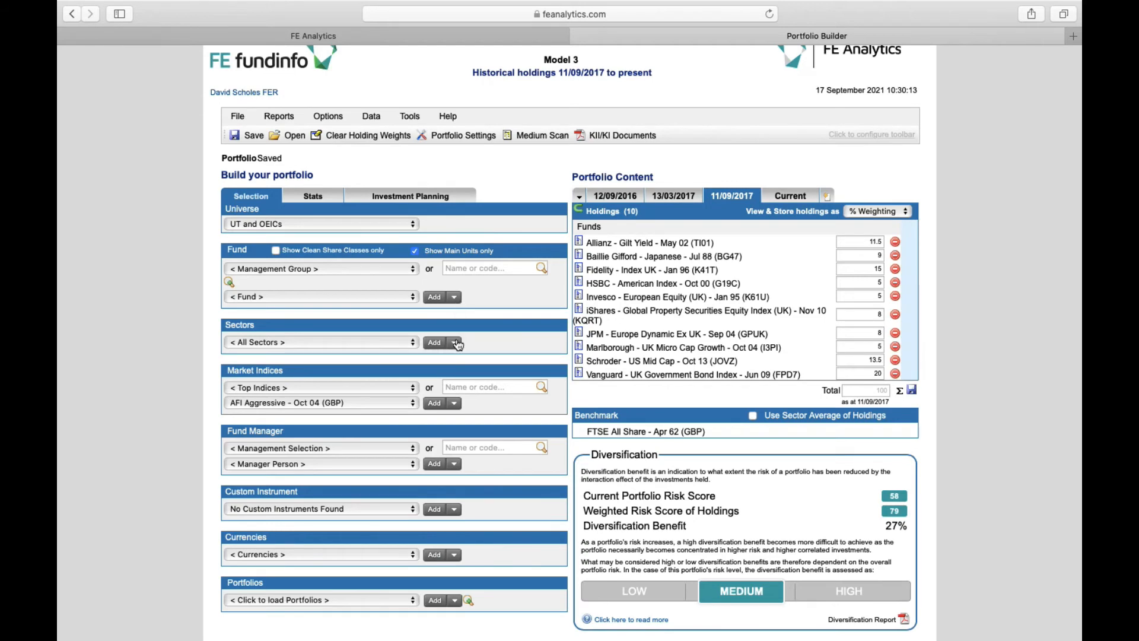
pyautogui.click(456, 297)
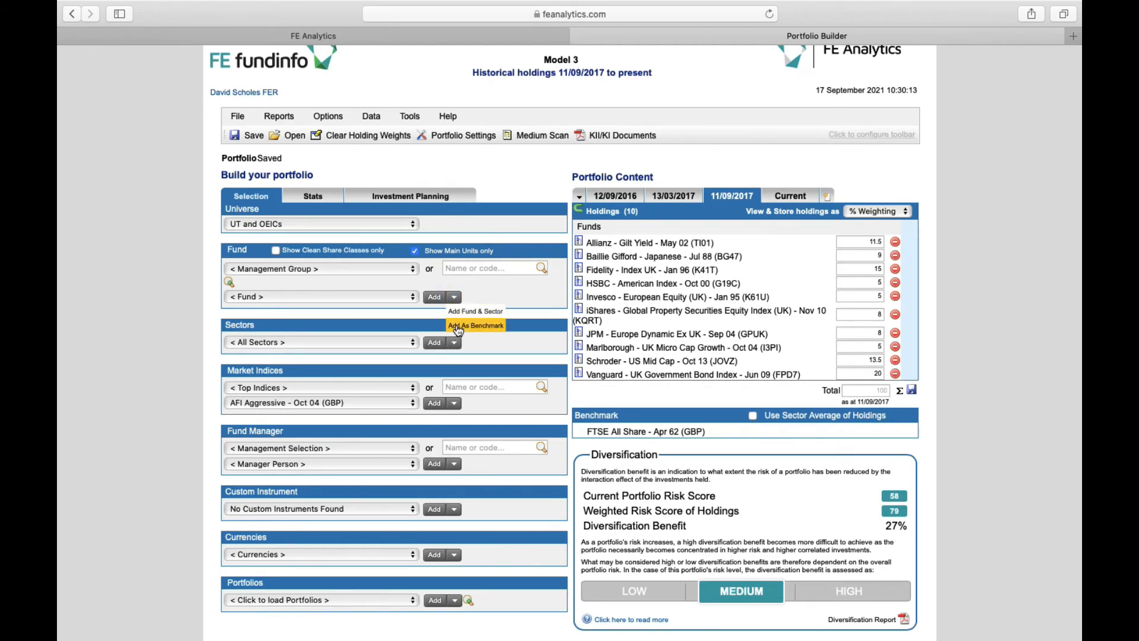
pyautogui.click(469, 326)
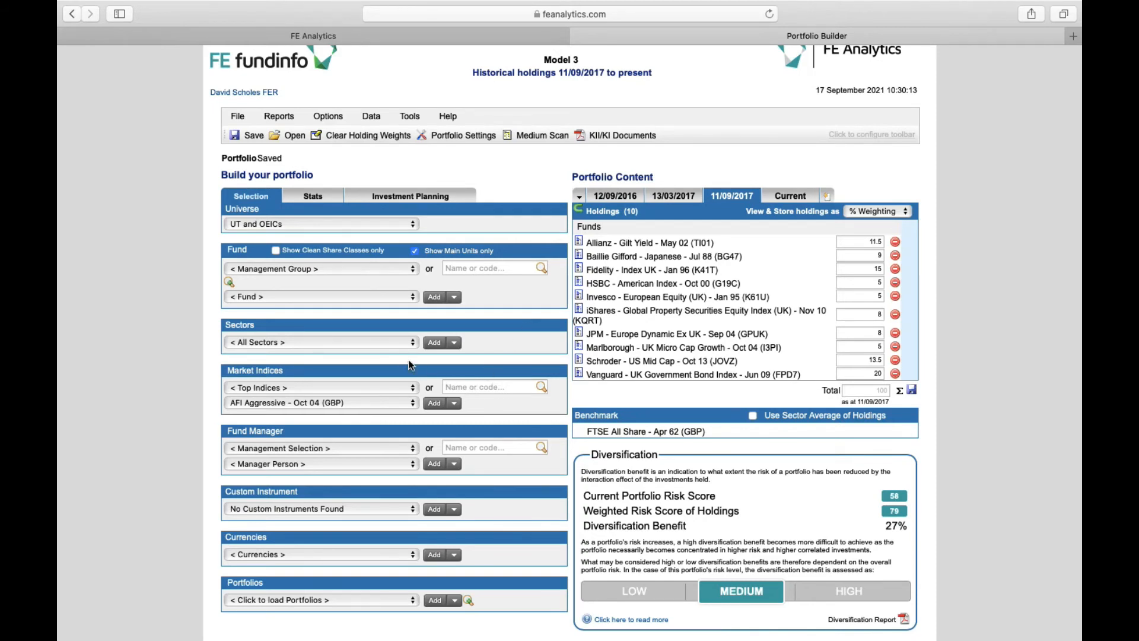
pyautogui.click(390, 343)
pyautogui.scroll(-3, 379, 419)
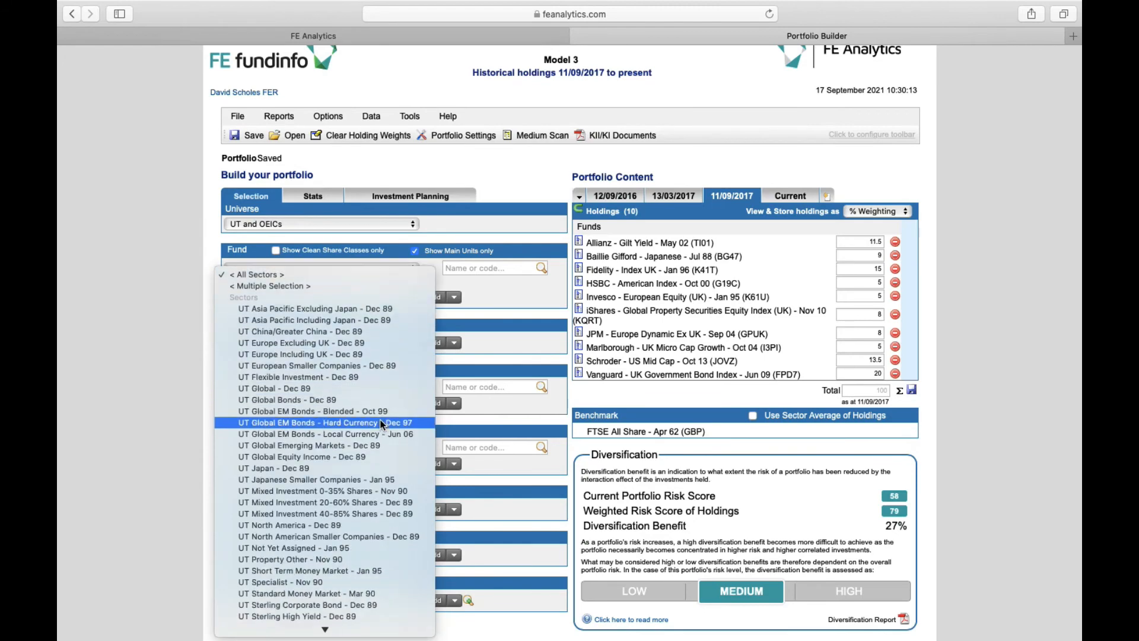
pyautogui.click(373, 514)
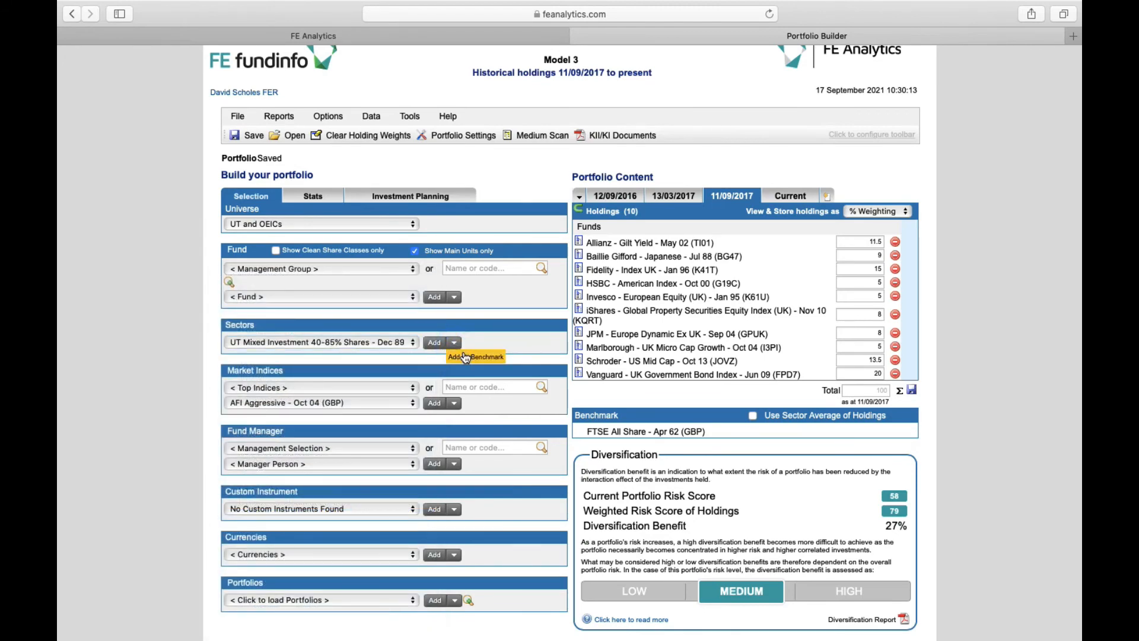
pyautogui.click(466, 357)
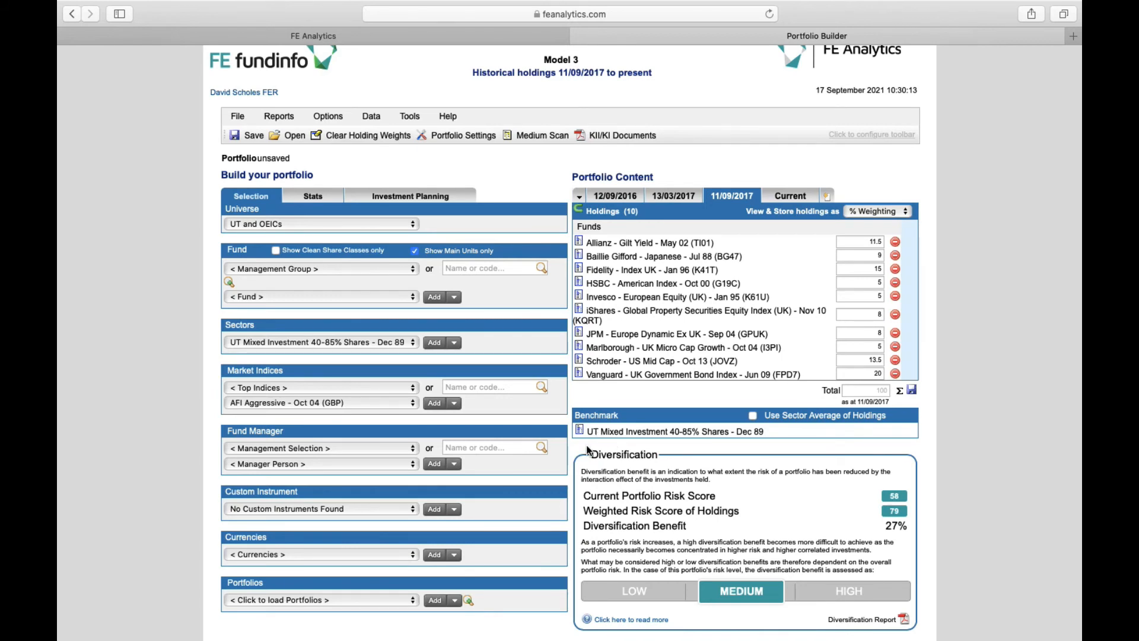
pyautogui.click(752, 415)
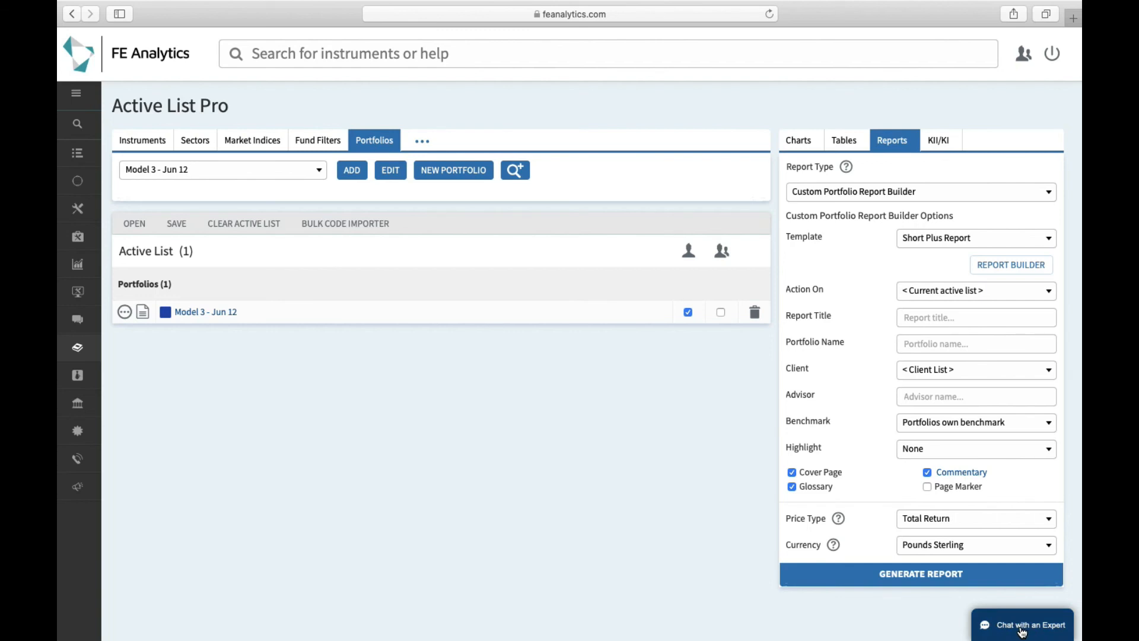
# View the Training & Guides options in the main navigation.
pyautogui.moveTo(82, 467)
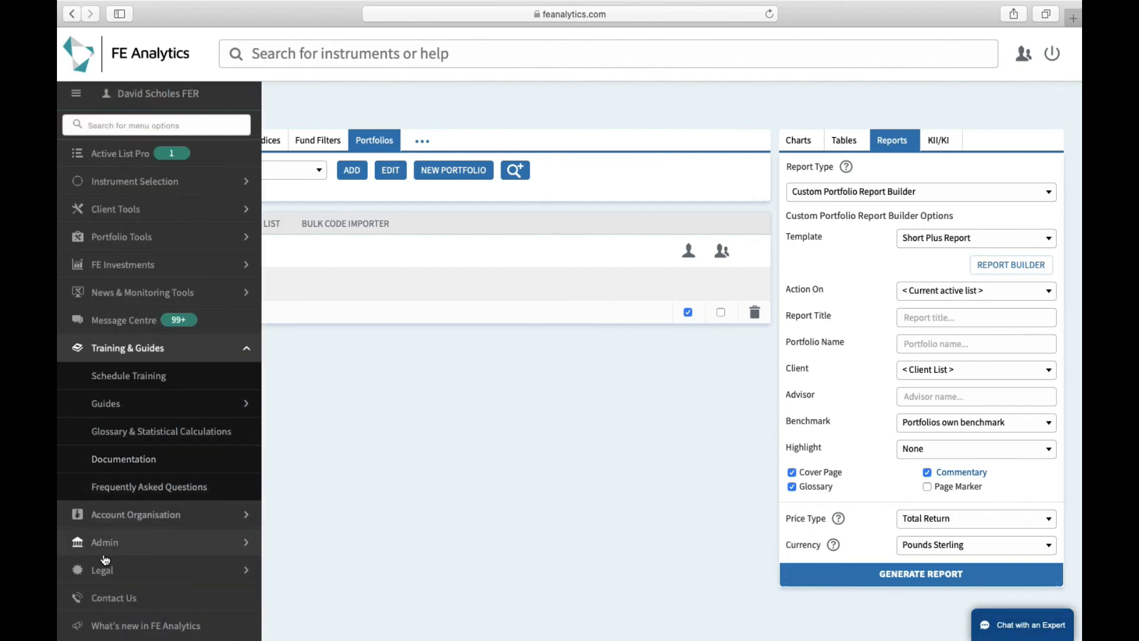